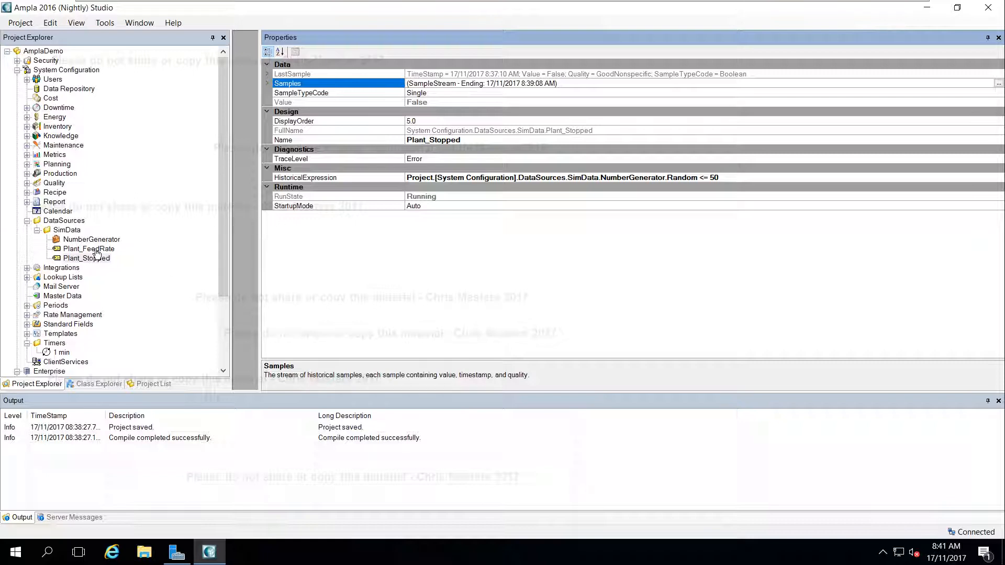
Step: Examine the recent samples of the Plant_FeedRate variable on its sample stream chart, zoomed in on the latest values
click(97, 253)
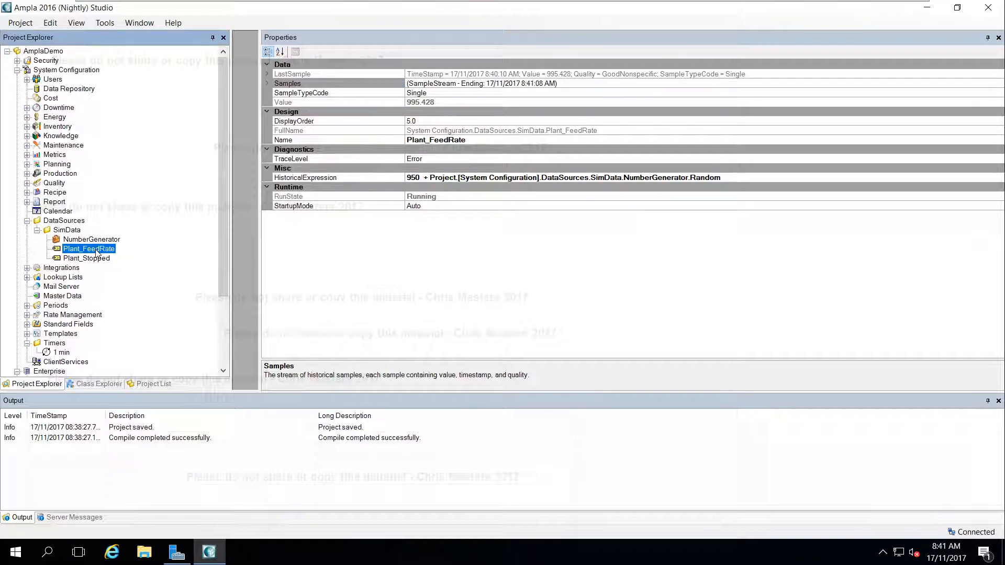
click(570, 85)
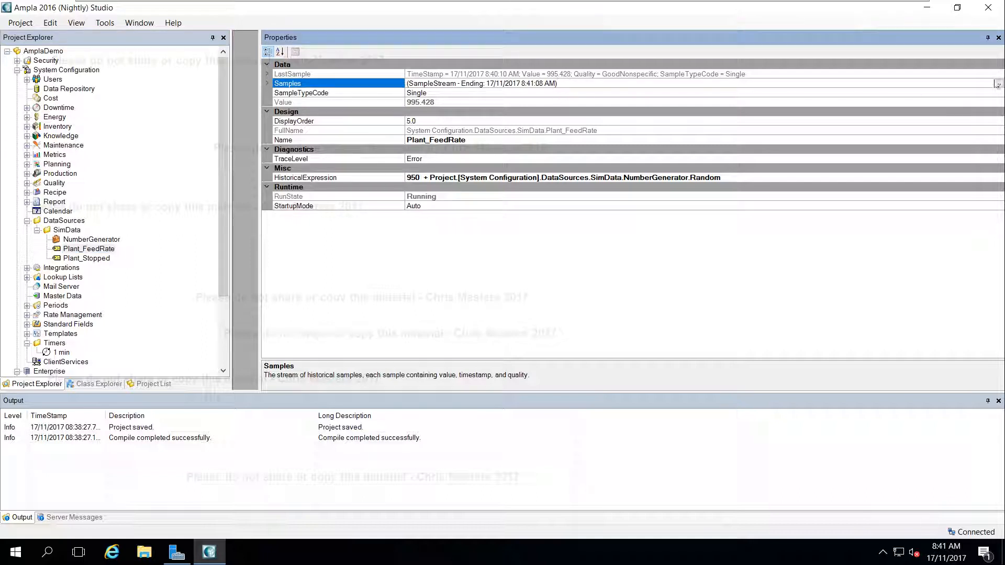
click(998, 84)
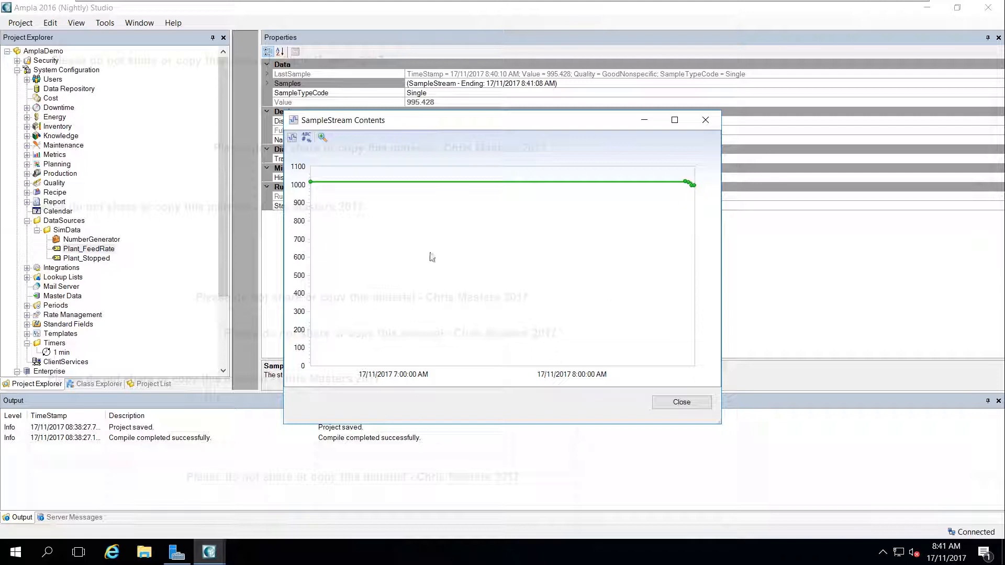
click(323, 139)
drag(665, 219, 708, 168)
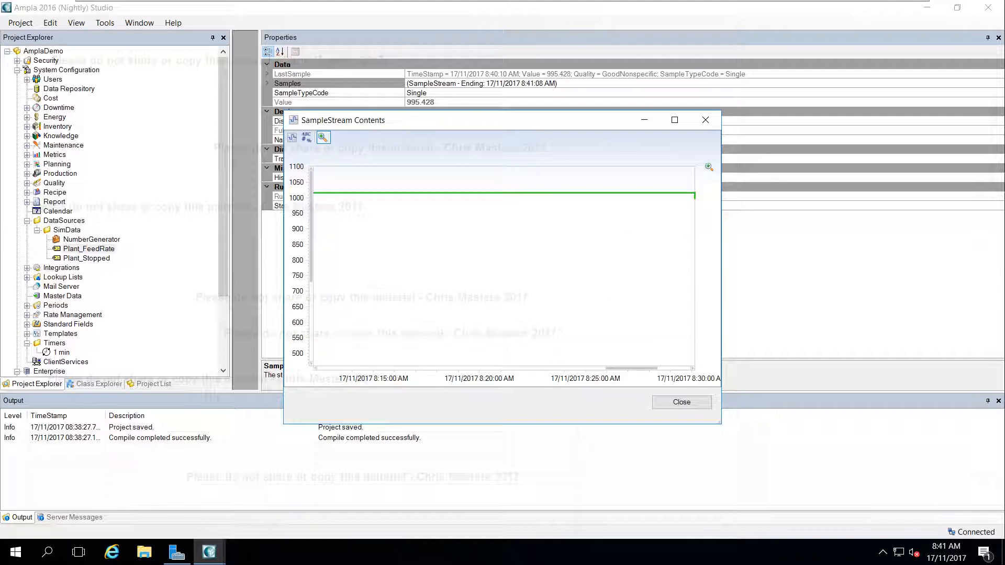
drag(649, 369, 680, 369)
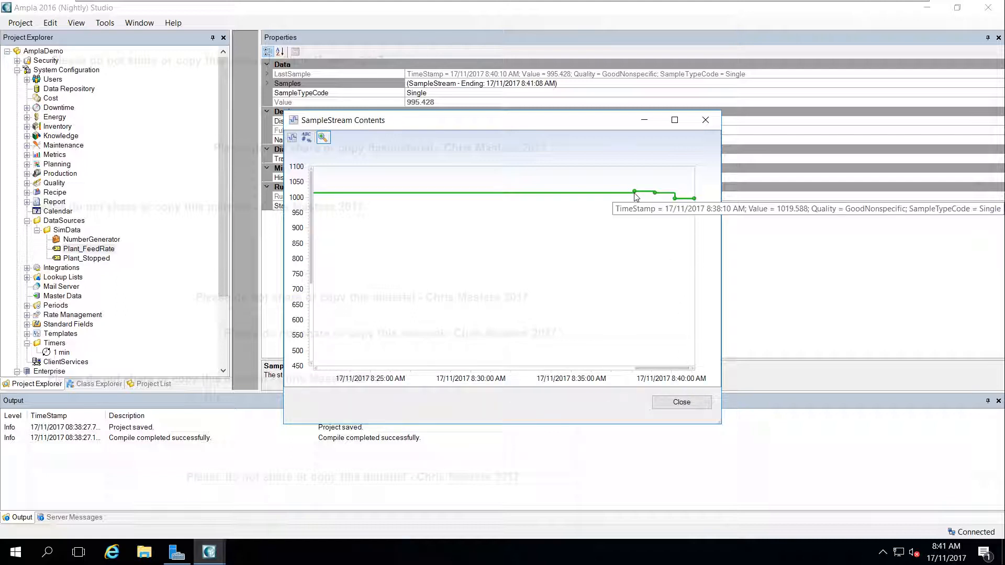
click(676, 199)
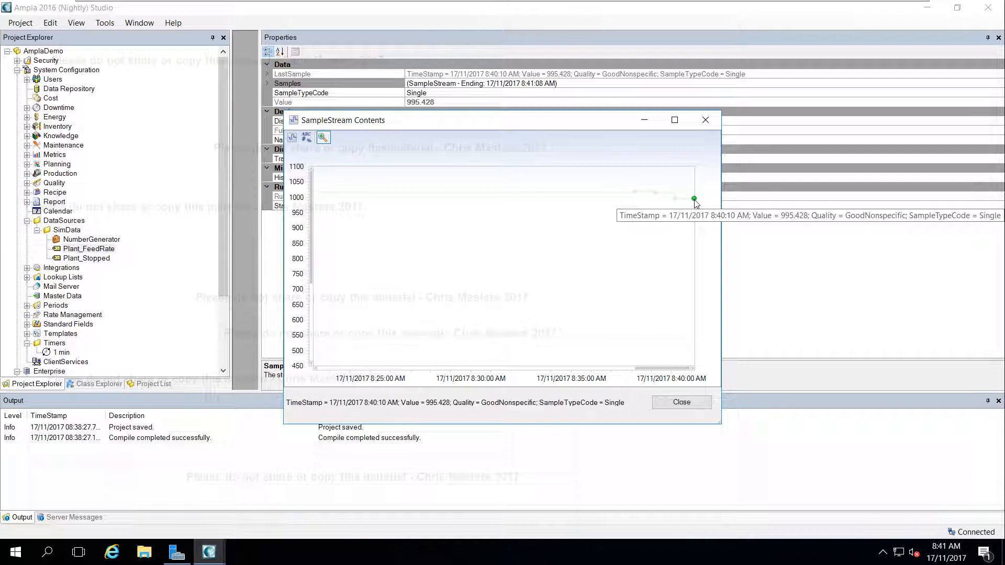
click(679, 403)
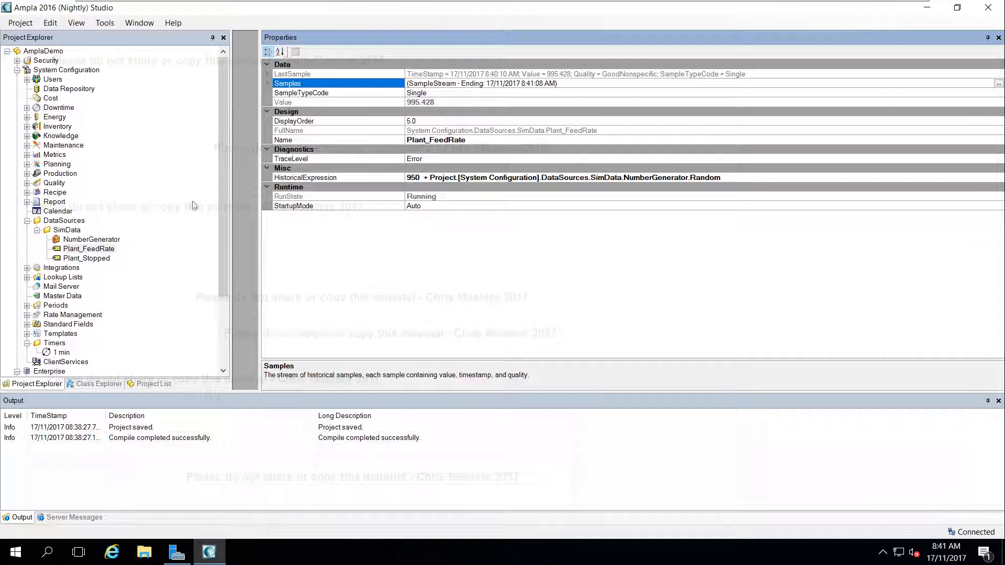
Step: Add a downtime reporting point to Plant under Enterprise, Site A
drag(224, 162, 237, 238)
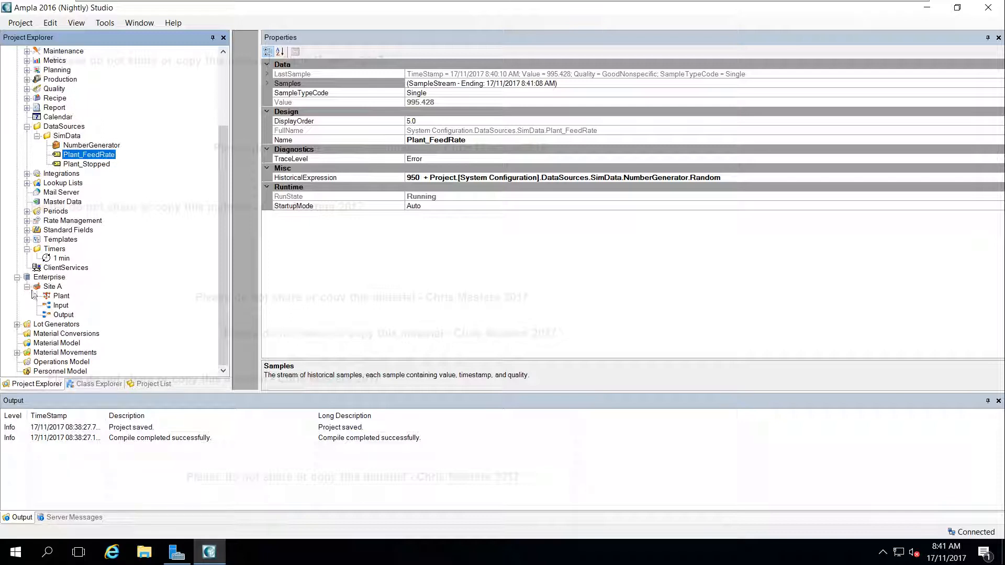
click(60, 297)
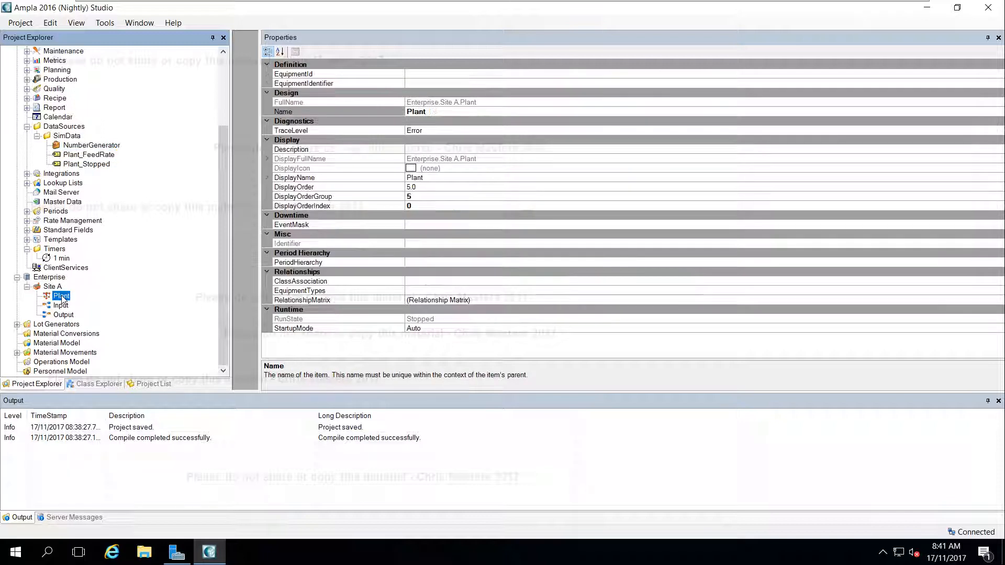
right_click(61, 297)
mouse_move(111, 303)
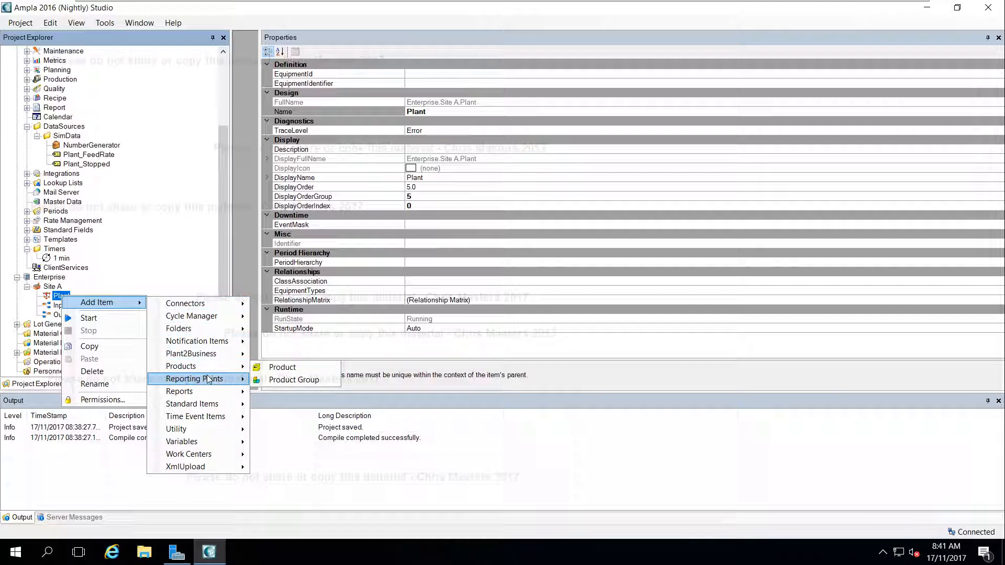
mouse_move(220, 380)
click(282, 393)
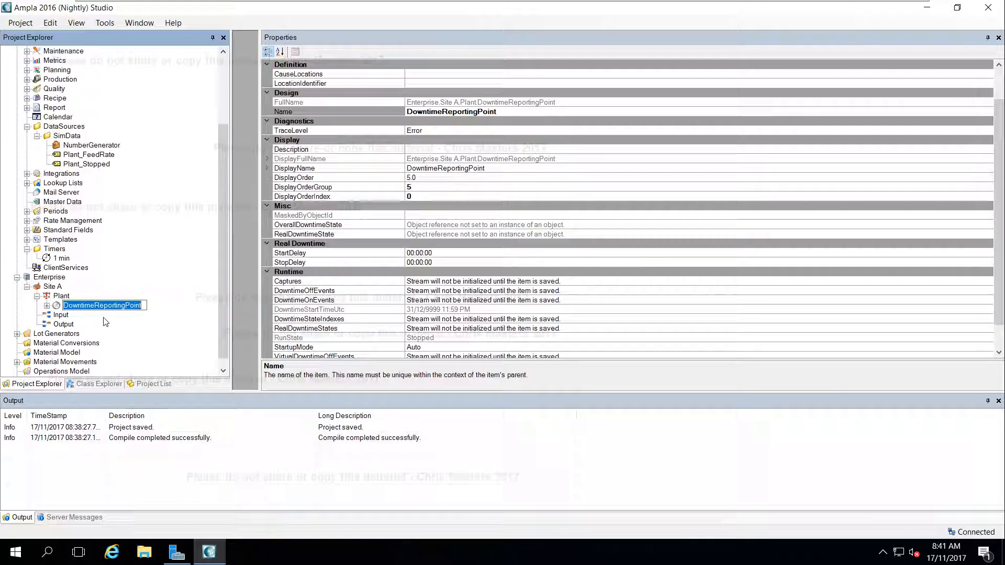
Step: Rename the new reporting point as Downtime, expand its child items and save the project
click(96, 305)
drag(95, 306, 155, 308)
key(BackSpace)
key(Return)
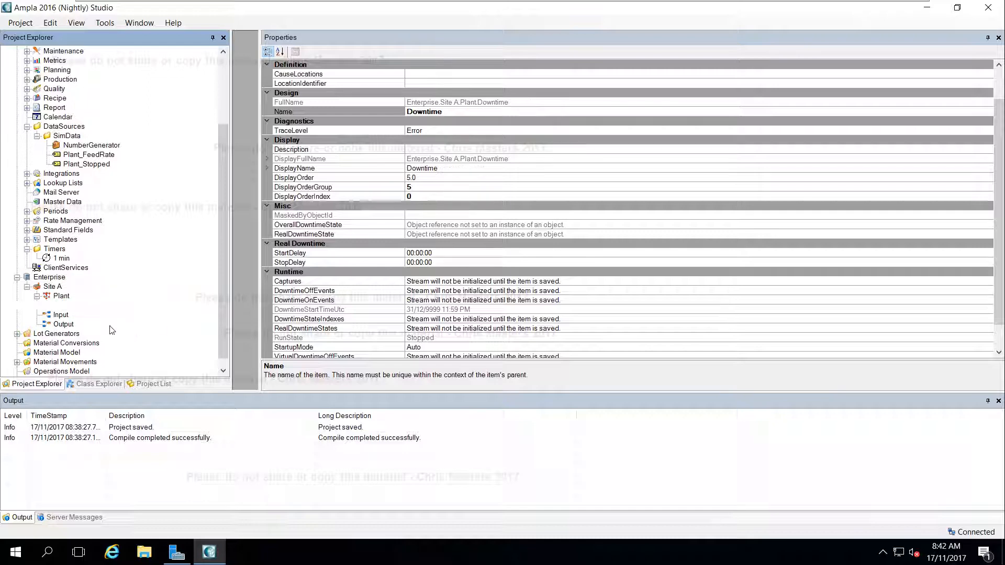
click(47, 306)
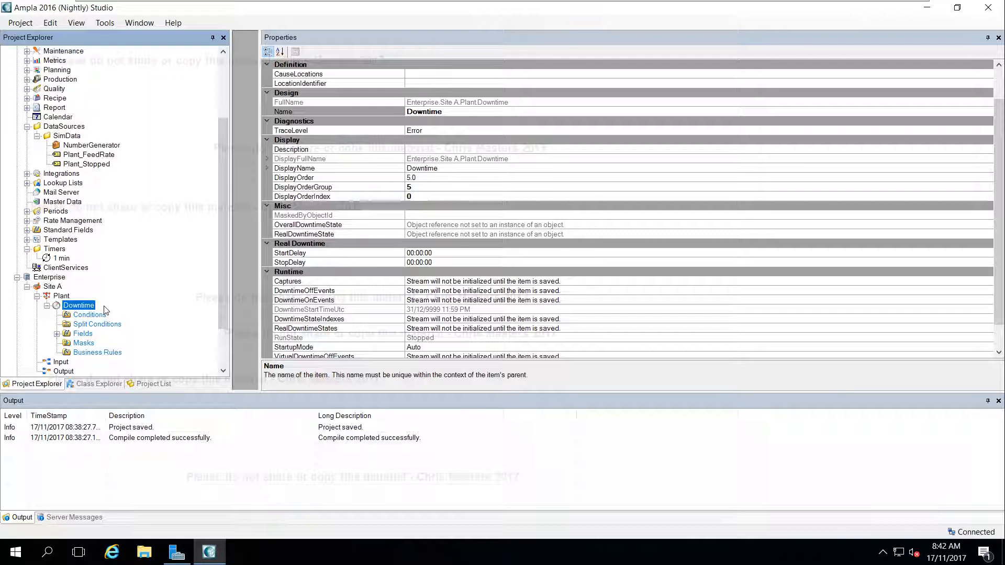
key(ctrl+s)
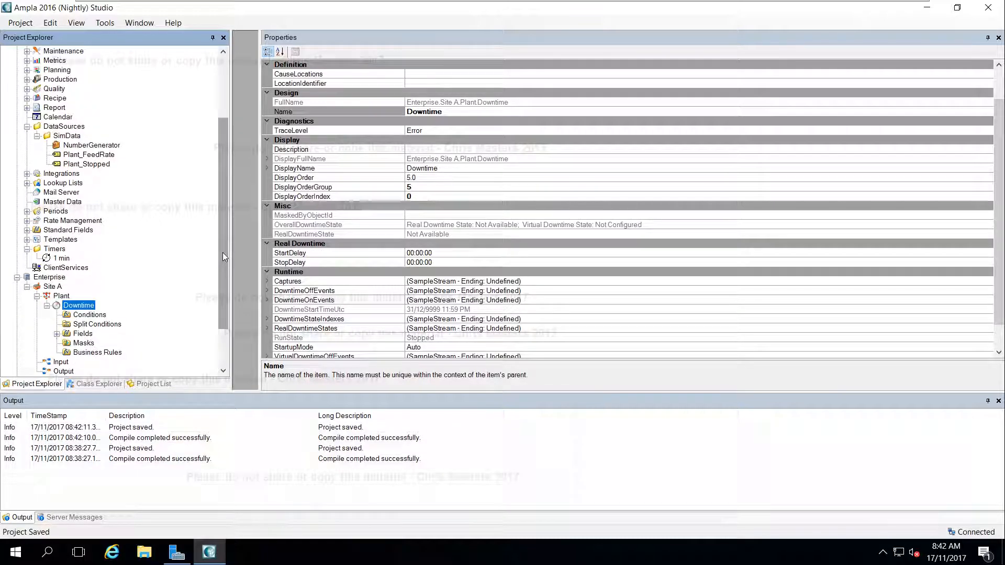
Step: Review the Downtime reporting point's properties, from the behavior settings through to the runtime DowntimeStateIndexes stream
drag(222, 252, 223, 328)
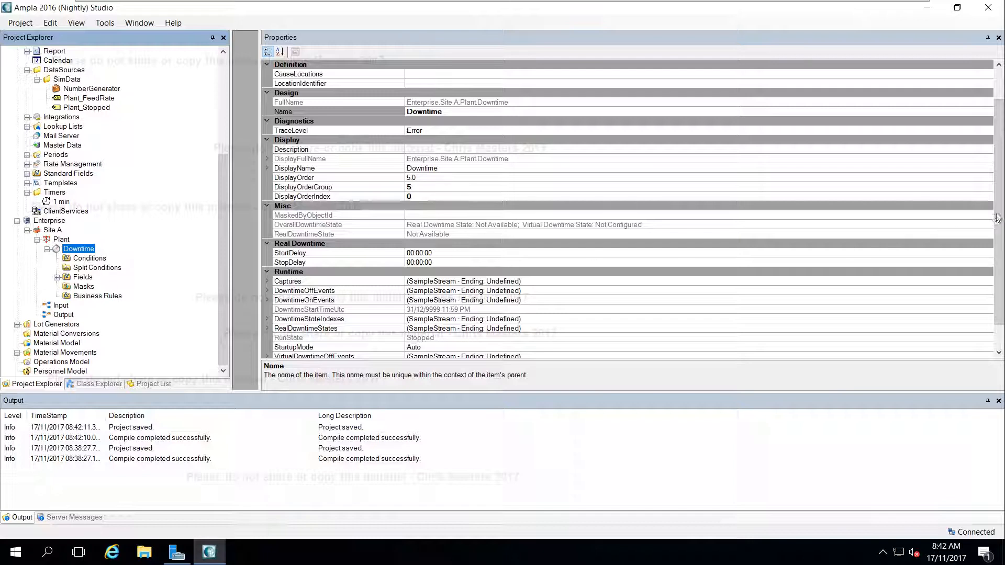
drag(999, 220, 997, 174)
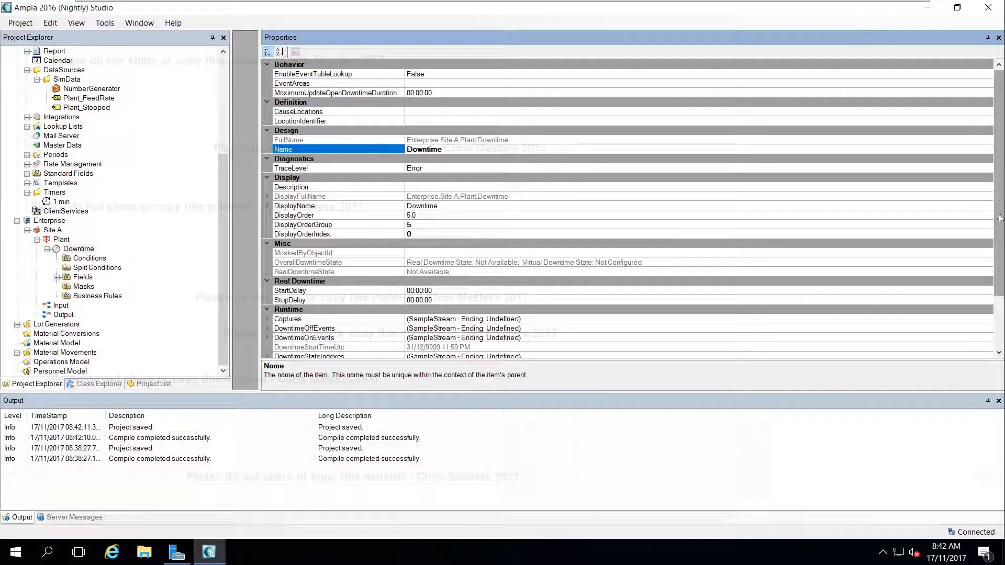
scroll(450, 274, down, 3)
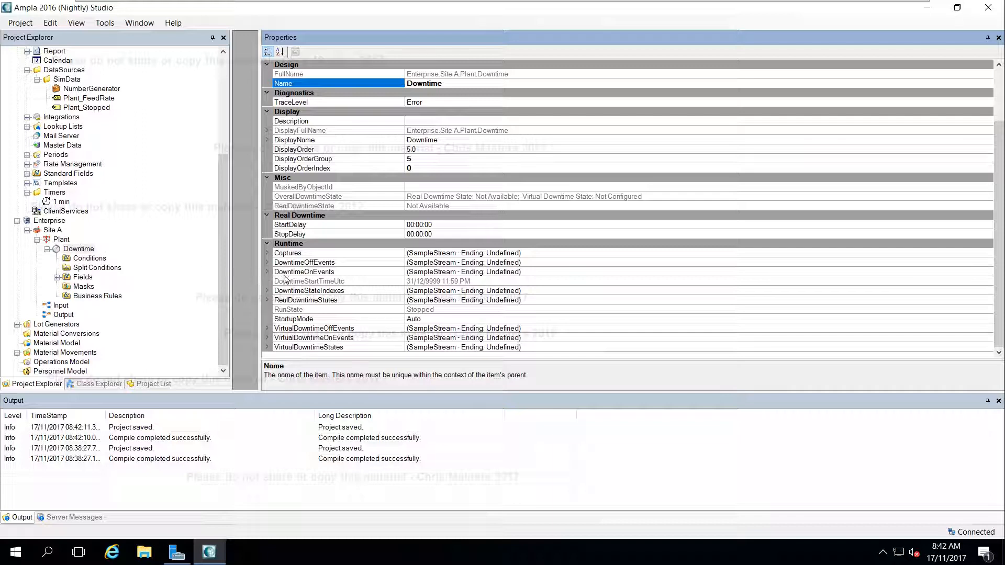
click(287, 292)
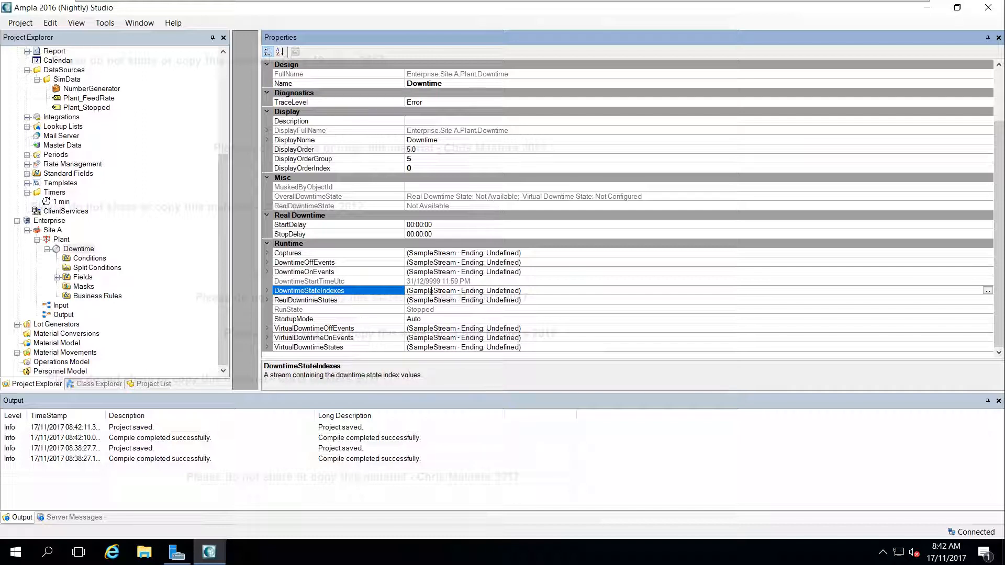
Step: Add a capture condition named Stopped to the Downtime reporting point's Conditions
click(96, 261)
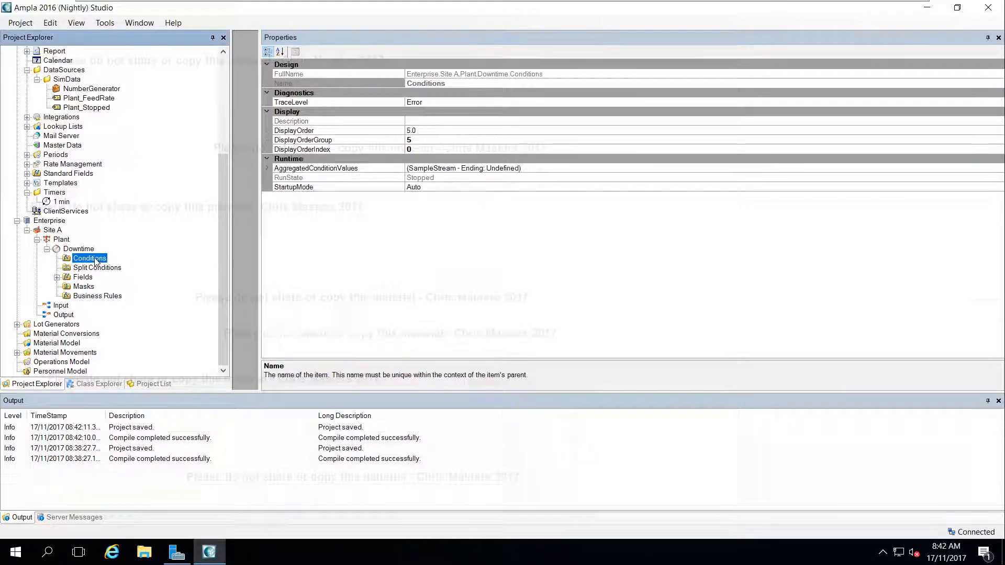
right_click(94, 262)
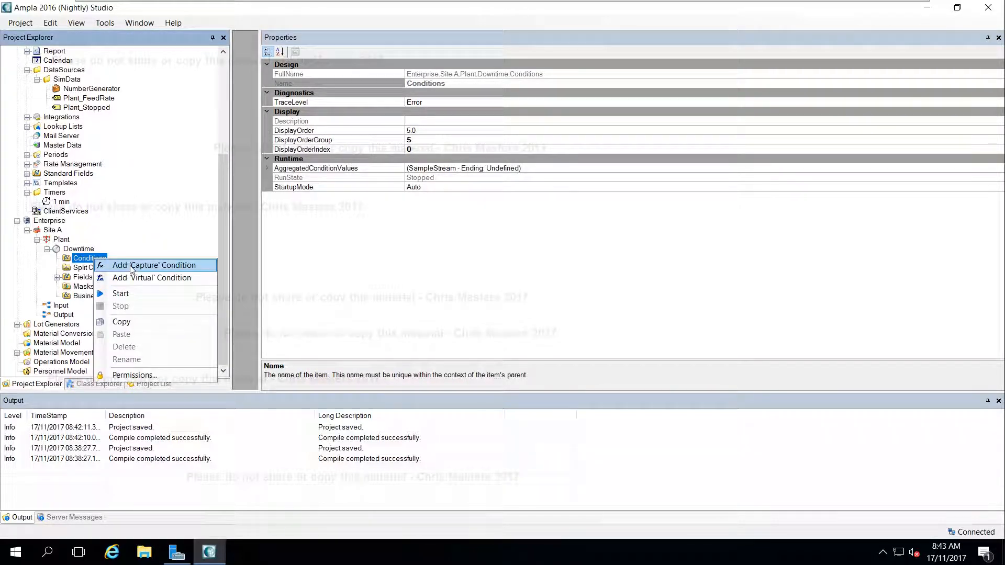
click(131, 267)
text(Stopped)
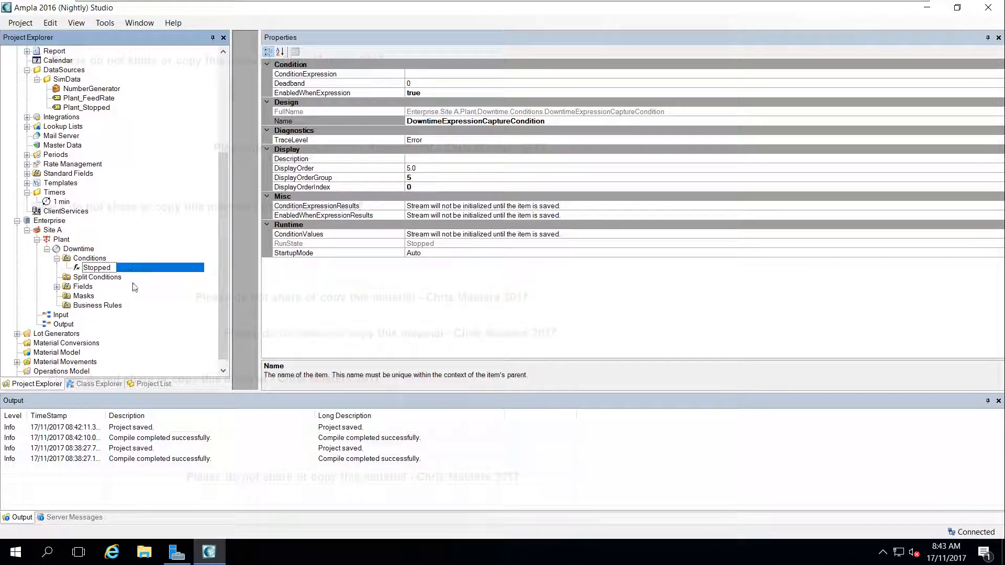
key(Return)
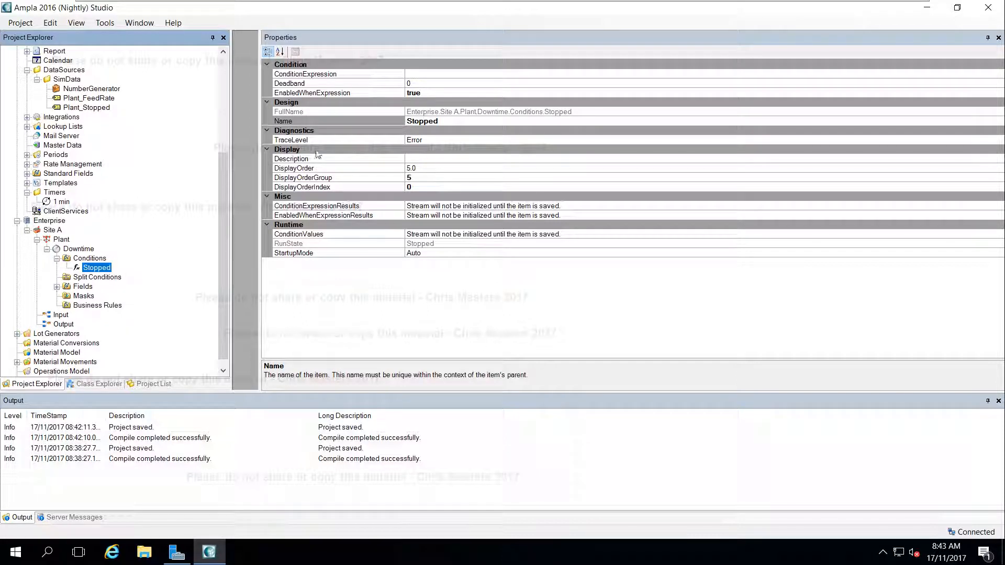
Step: Set the Stopped condition's ConditionExpression to Project.[System Configuration].DataSources.SimData.Plant_Stopped.Samples[time] == true
click(430, 75)
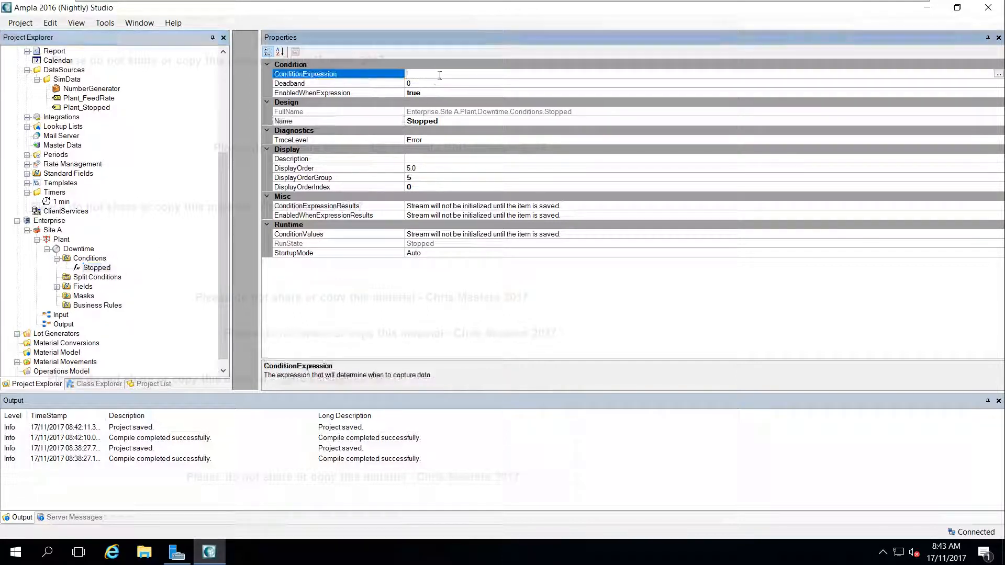
click(999, 75)
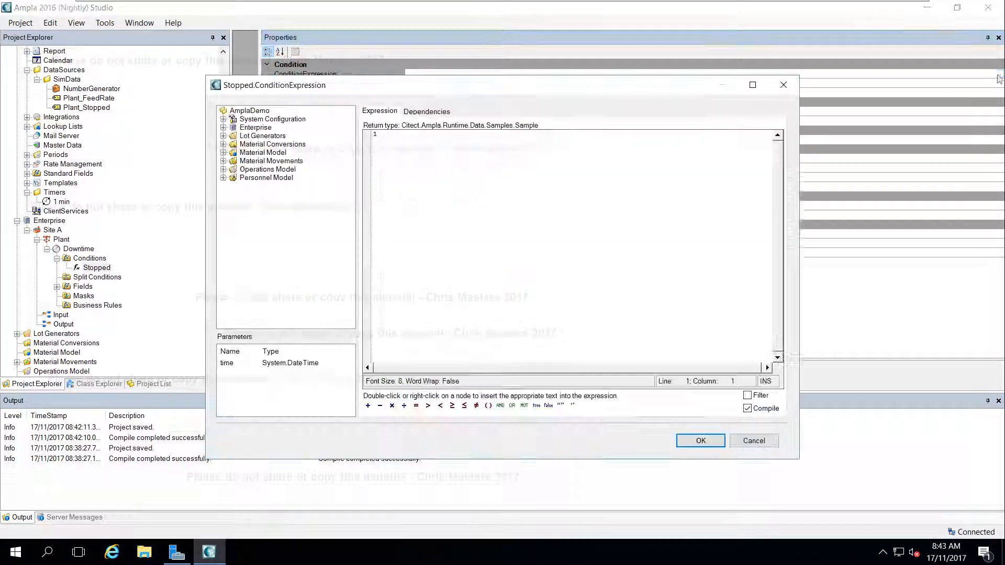
click(223, 120)
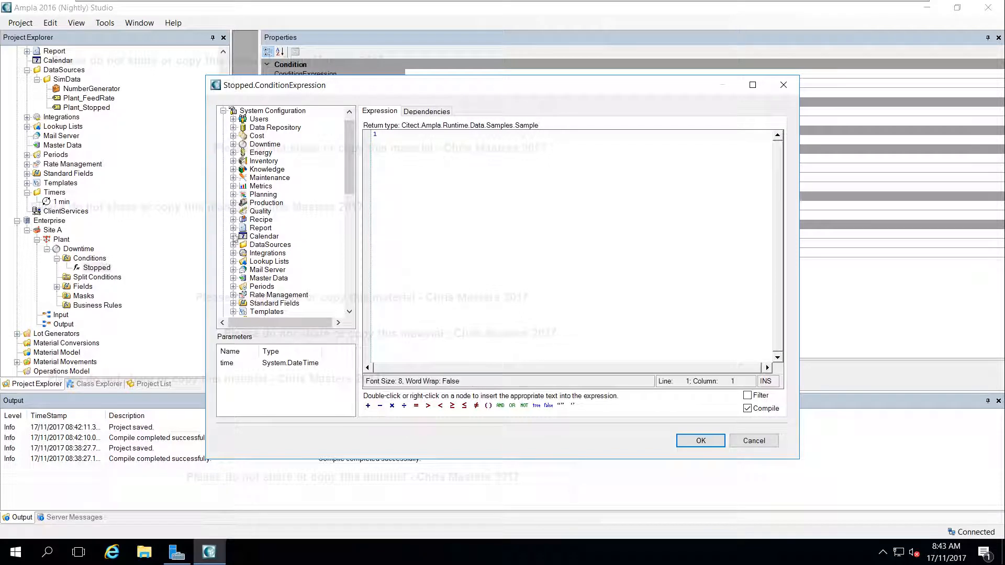
click(234, 244)
click(244, 119)
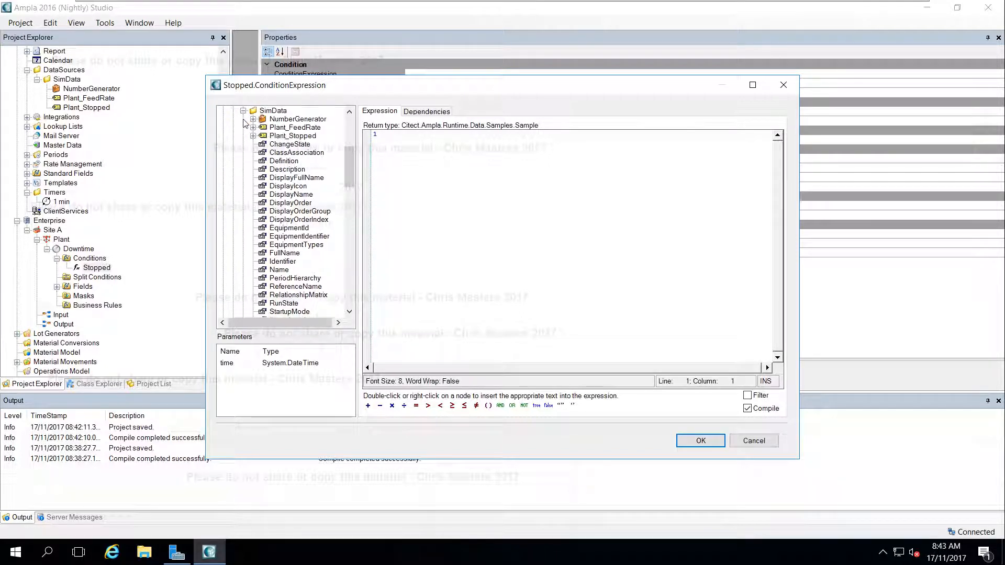
click(292, 137)
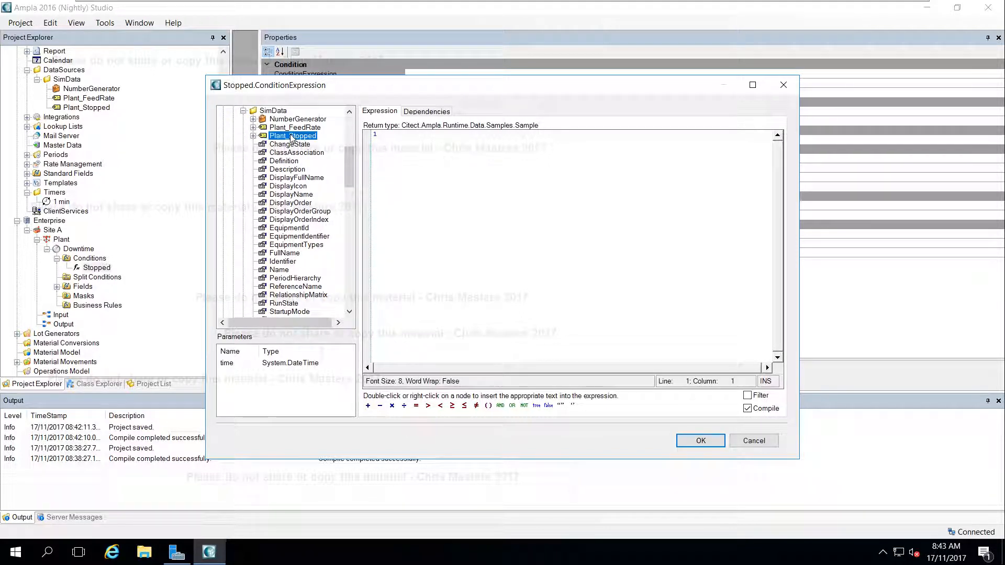
double_click(291, 138)
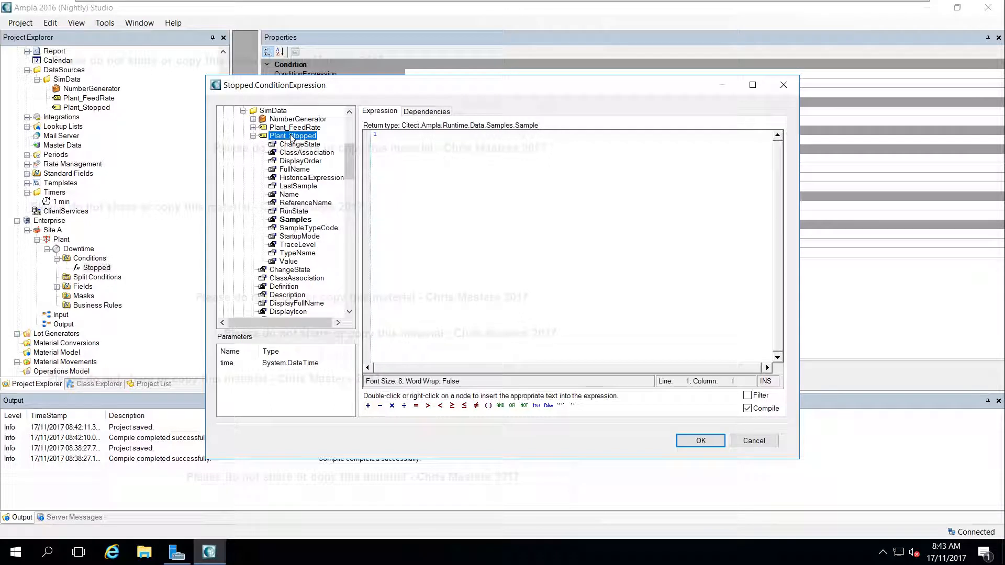
double_click(297, 220)
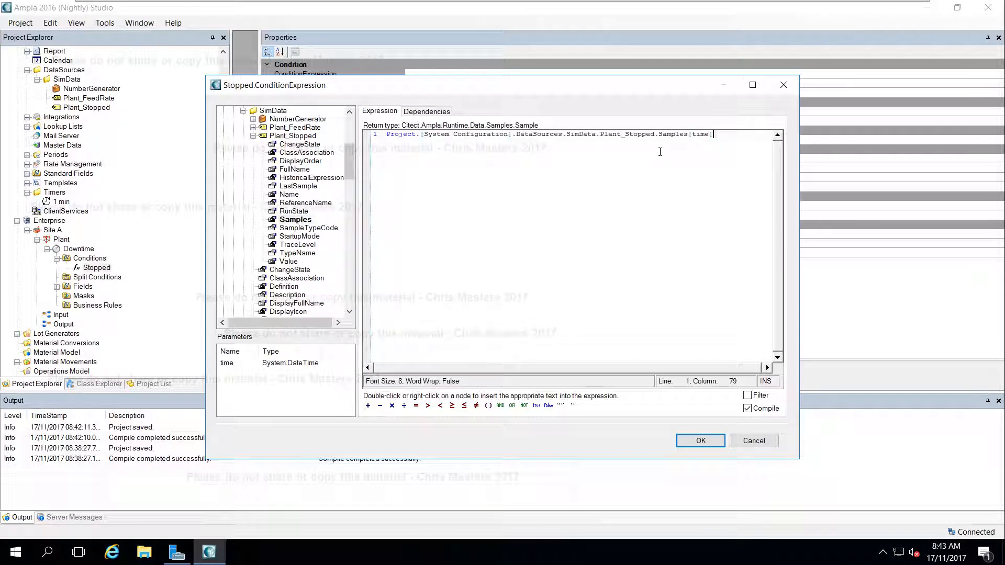
click(416, 406)
click(536, 407)
click(702, 442)
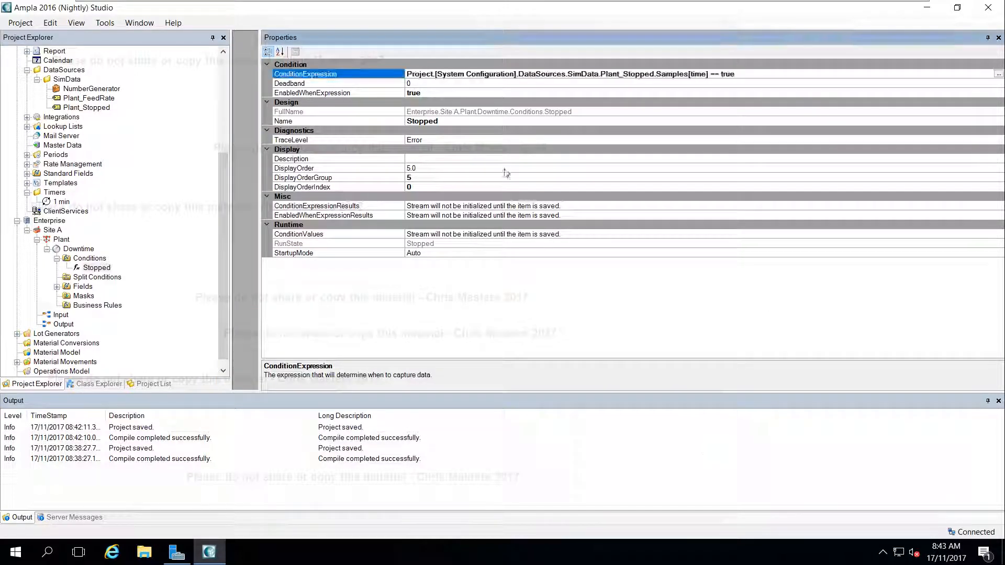
Step: Save the project and start all of its items from the AmplaDemo root
click(462, 165)
key(ctrl+s)
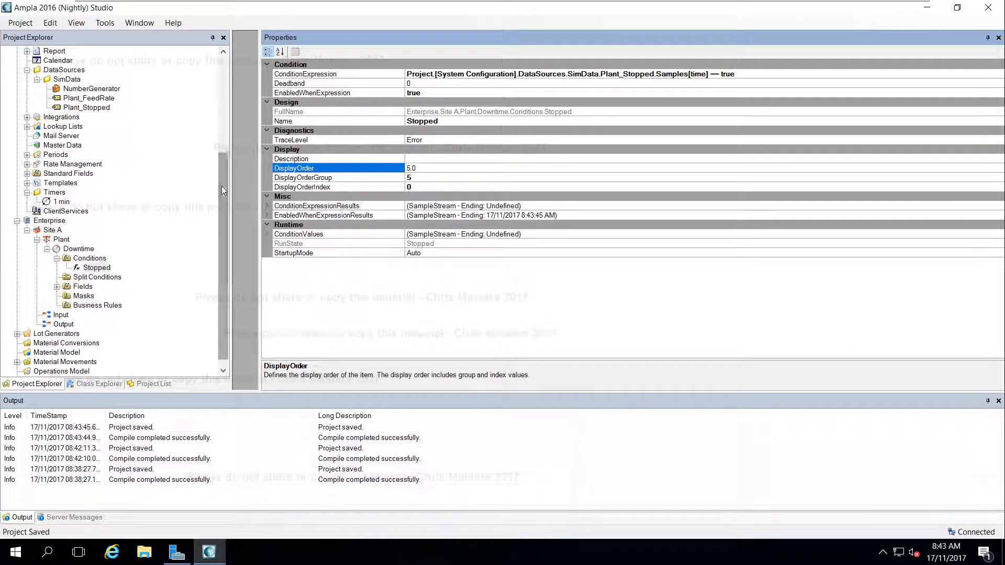
drag(221, 187, 222, 89)
right_click(52, 51)
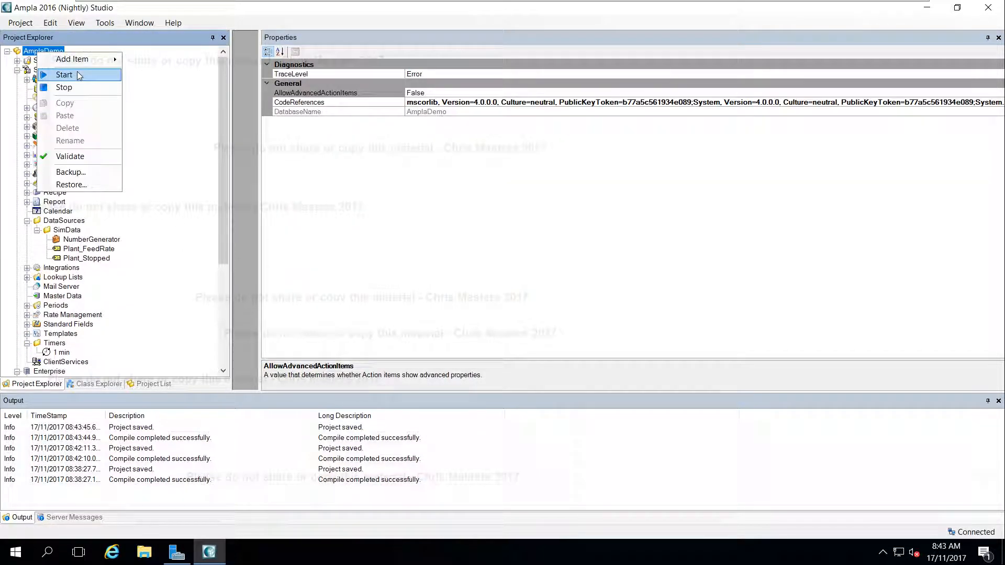
click(73, 75)
Step: Inspect the properties of the Downtime reporting point and the Plant_Stopped variable after the project start
drag(225, 84, 234, 210)
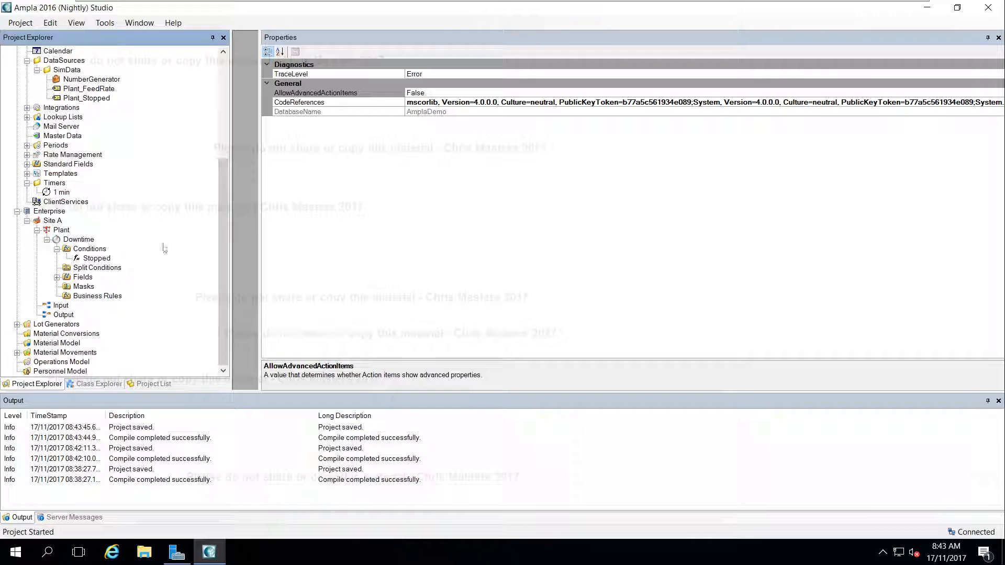
click(81, 240)
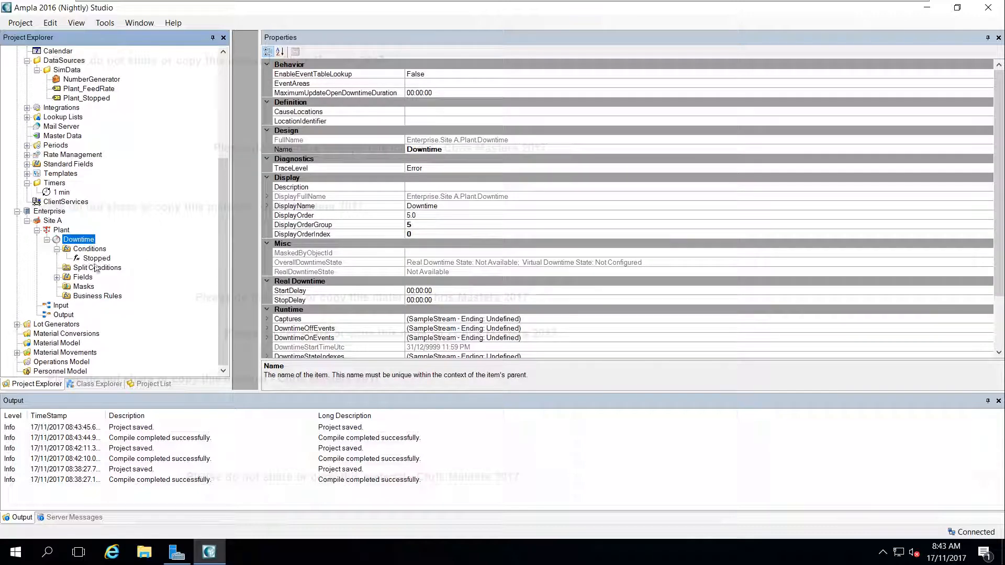
click(87, 99)
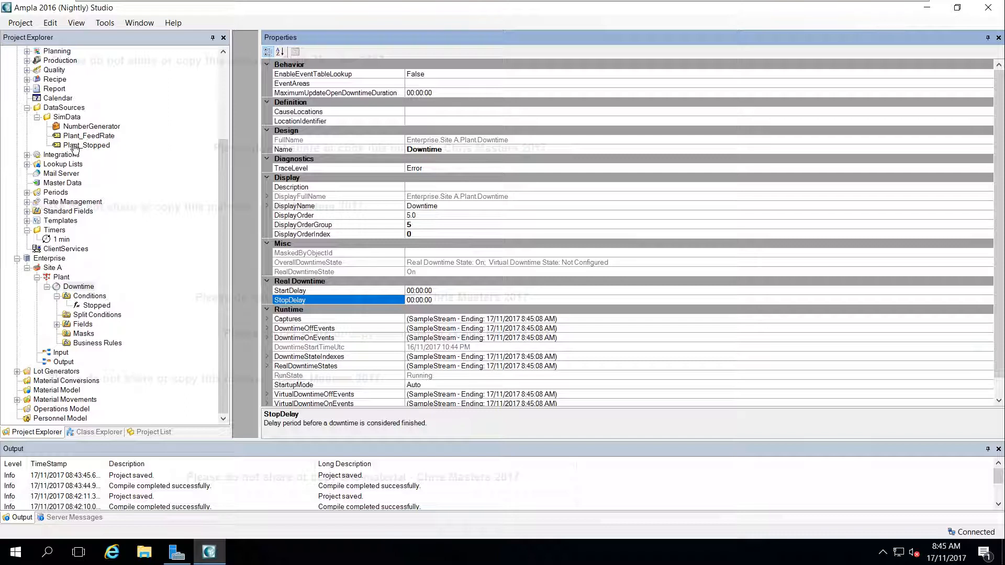
Step: Examine the Stopped condition's ConditionExpressionResults sample stream graph and the timestamps of its true and false transitions
click(102, 307)
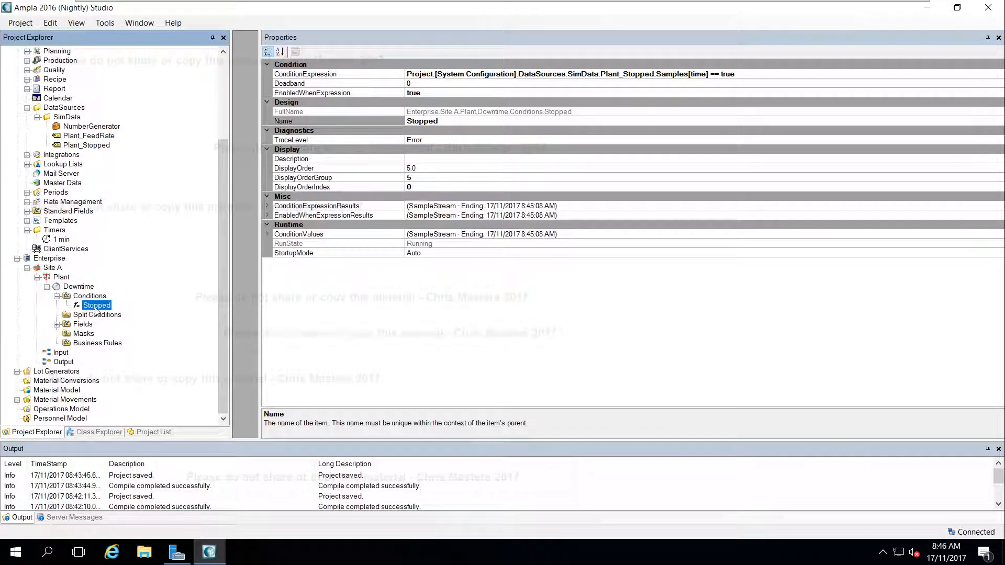
click(317, 206)
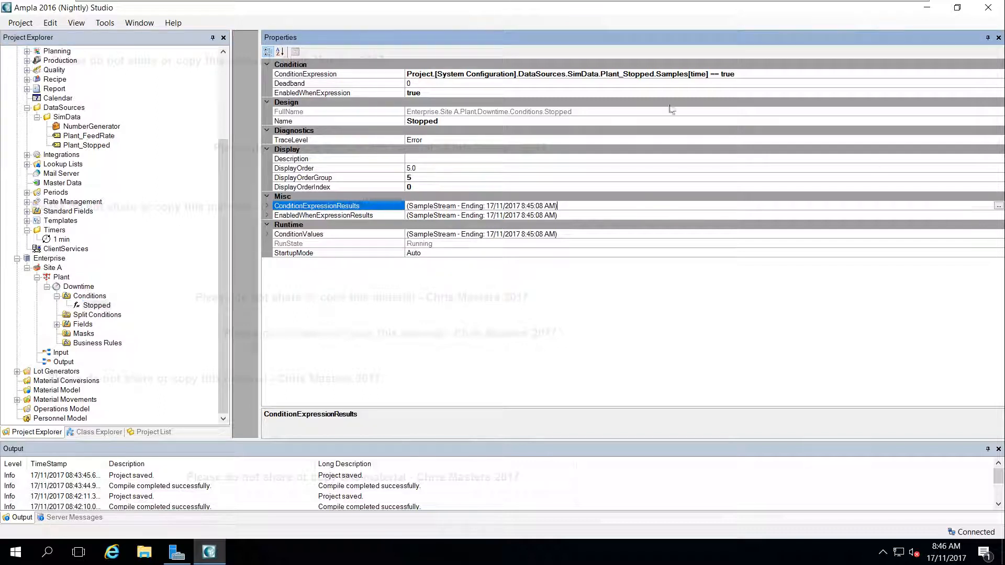
click(998, 205)
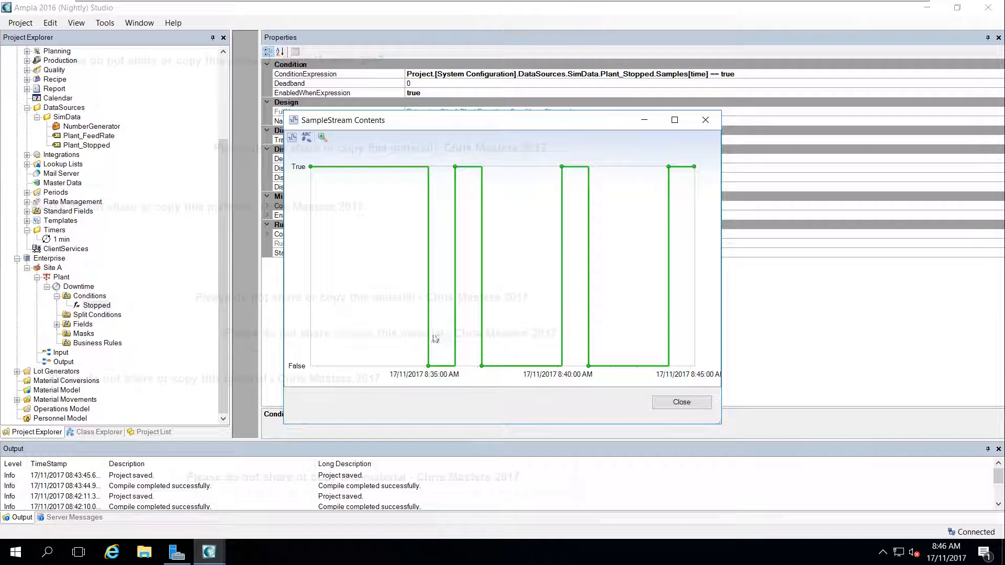
click(456, 254)
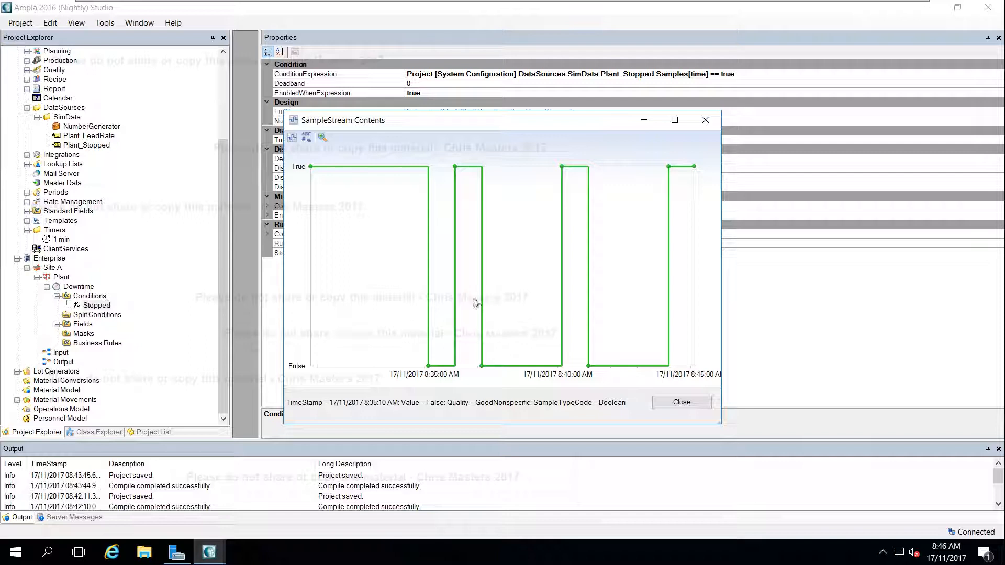
mouse_move(563, 173)
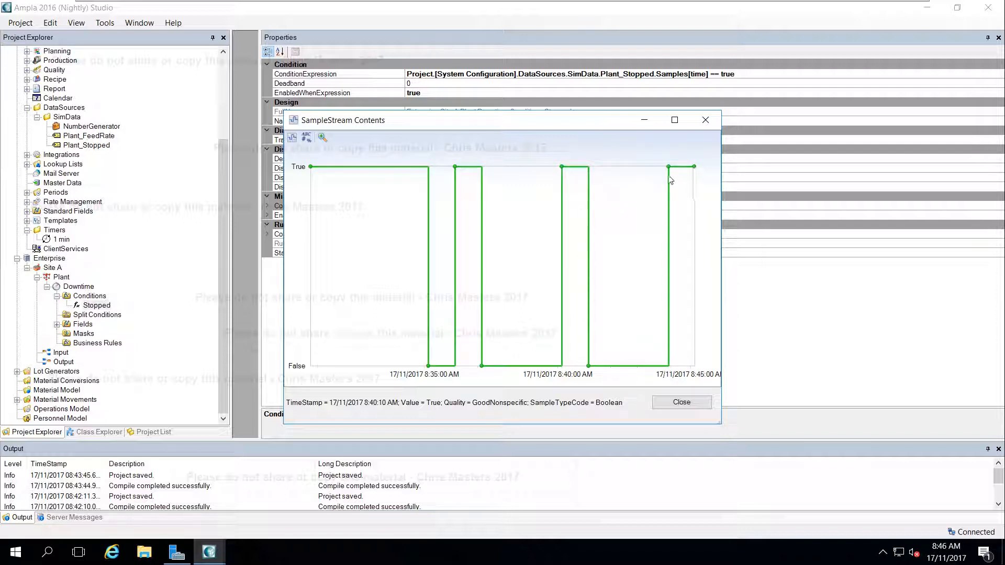
mouse_move(669, 170)
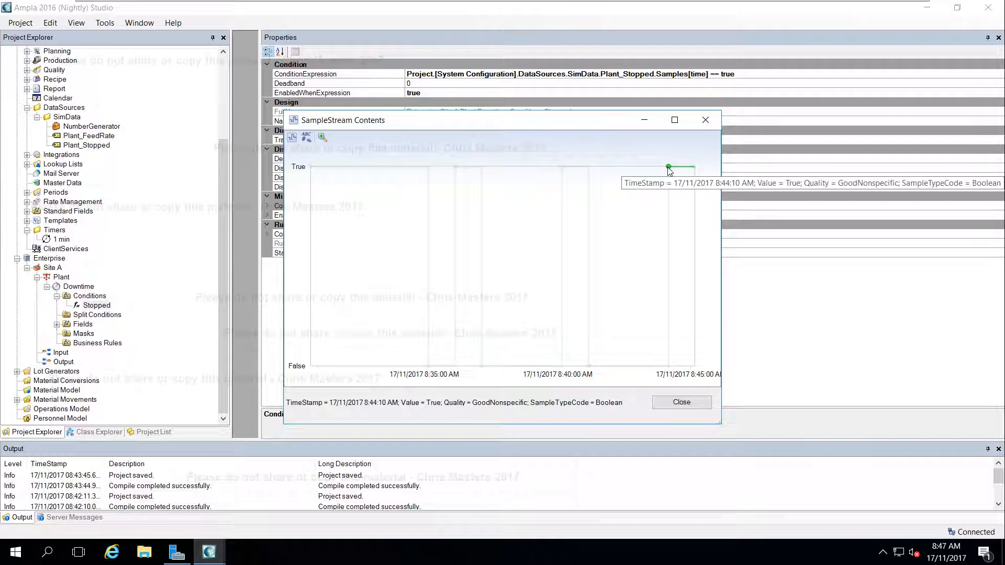
click(707, 121)
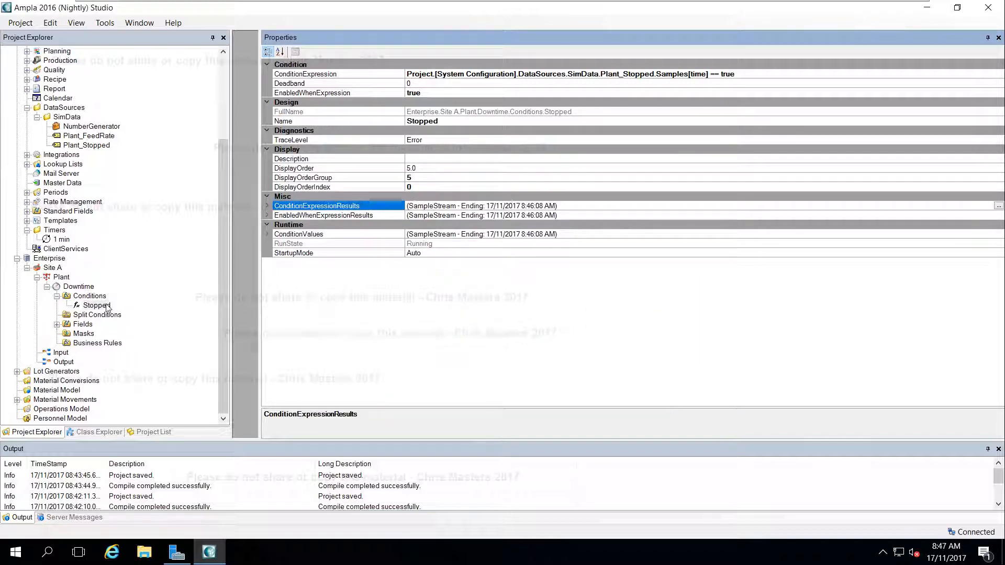
Step: Inspect the Downtime reporting point's downtime event and capture streams and its OverallDowntimeState
click(73, 288)
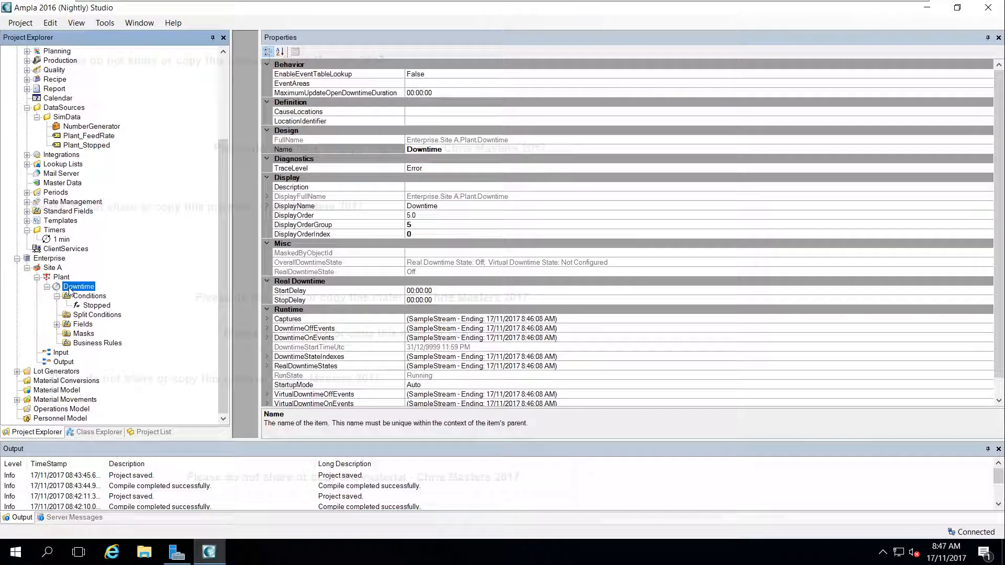
click(527, 356)
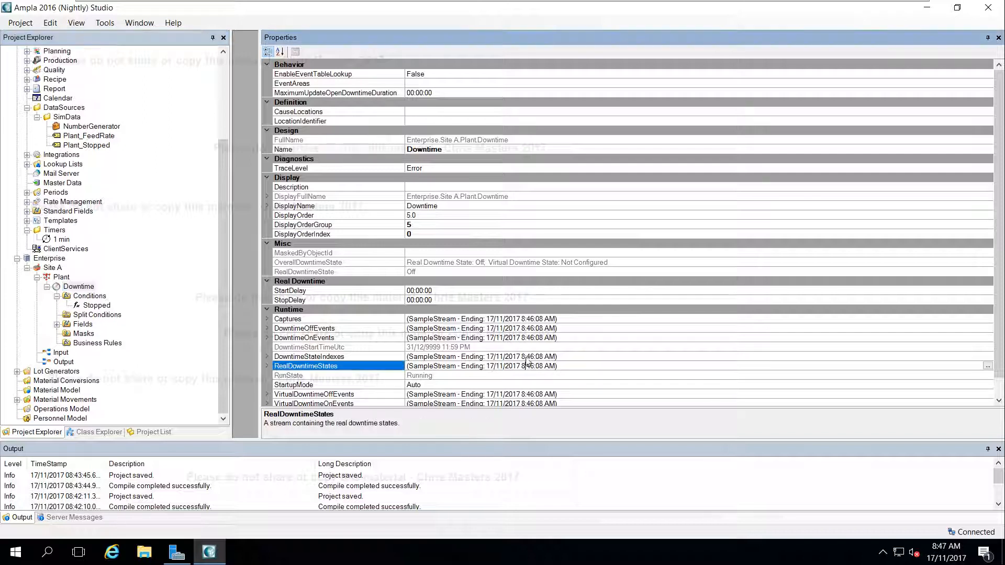
click(525, 338)
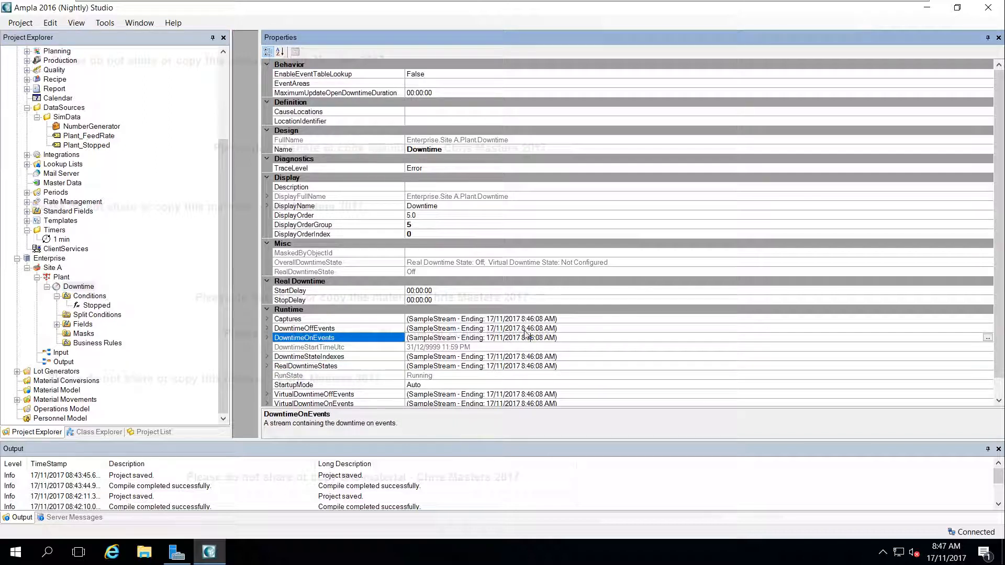
click(522, 328)
click(521, 318)
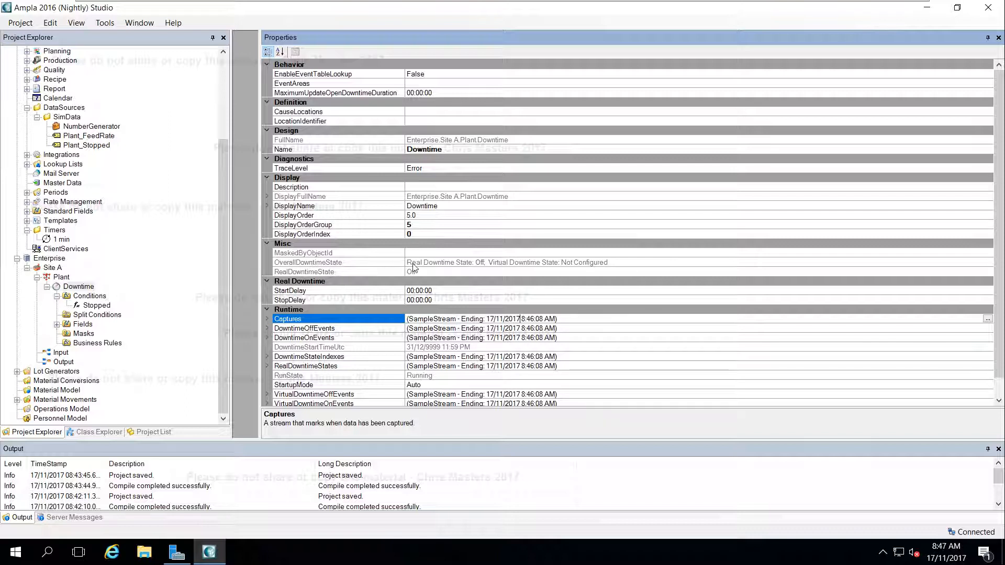
click(448, 267)
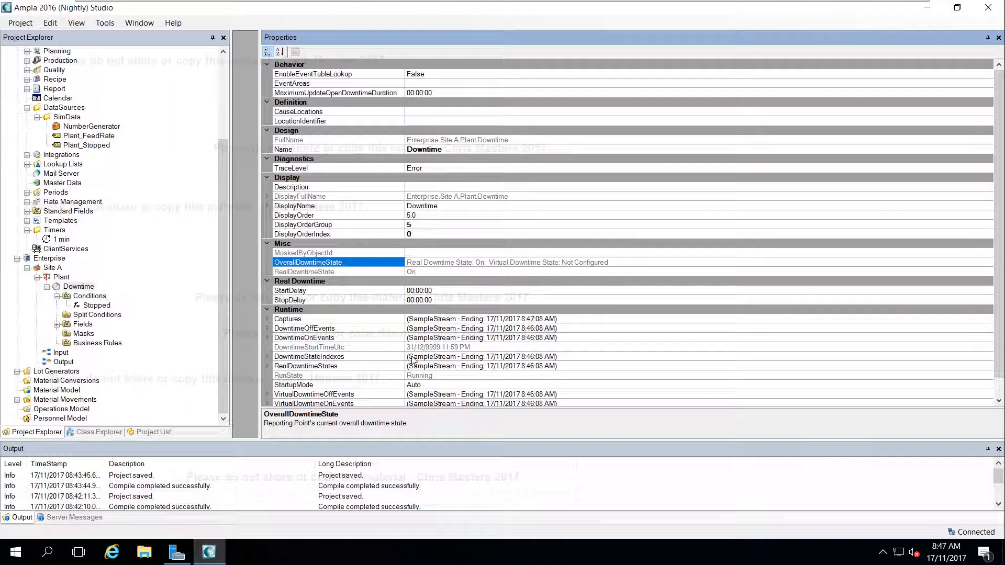
Step: Examine the Downtime reporting point's DowntimeStateIndexes stream graph, checking when the state switches on and off
click(348, 362)
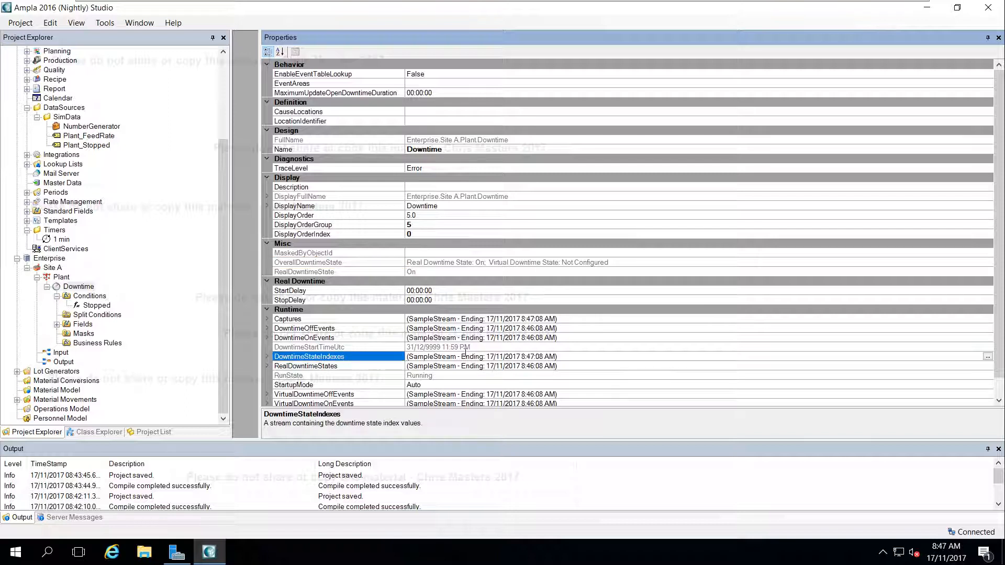
click(988, 357)
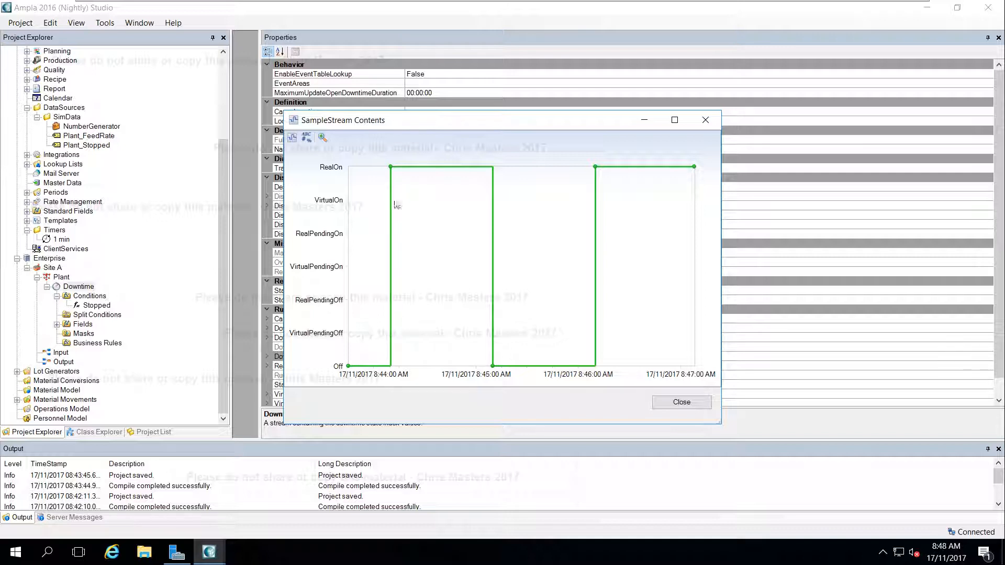
click(391, 168)
mouse_move(392, 169)
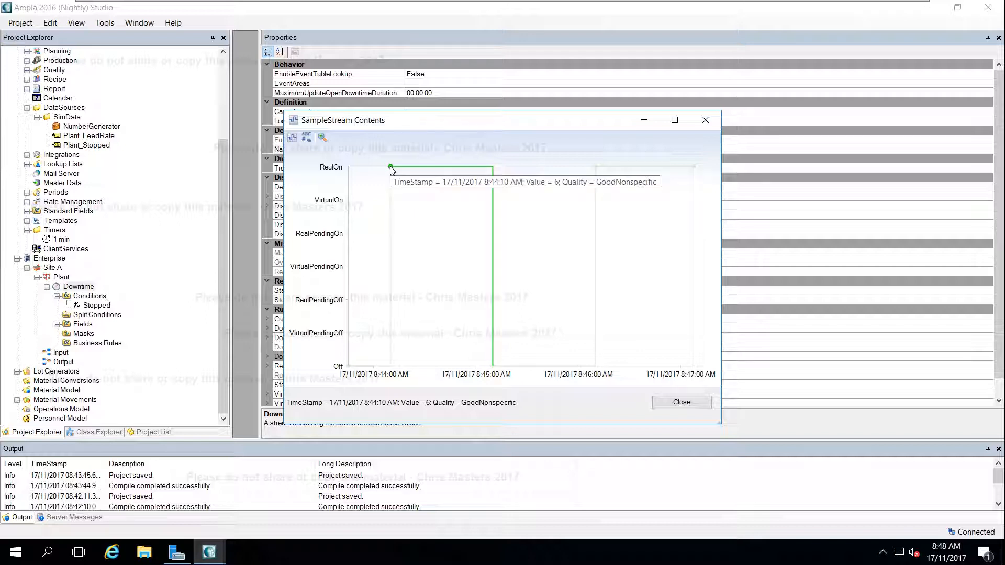
click(493, 366)
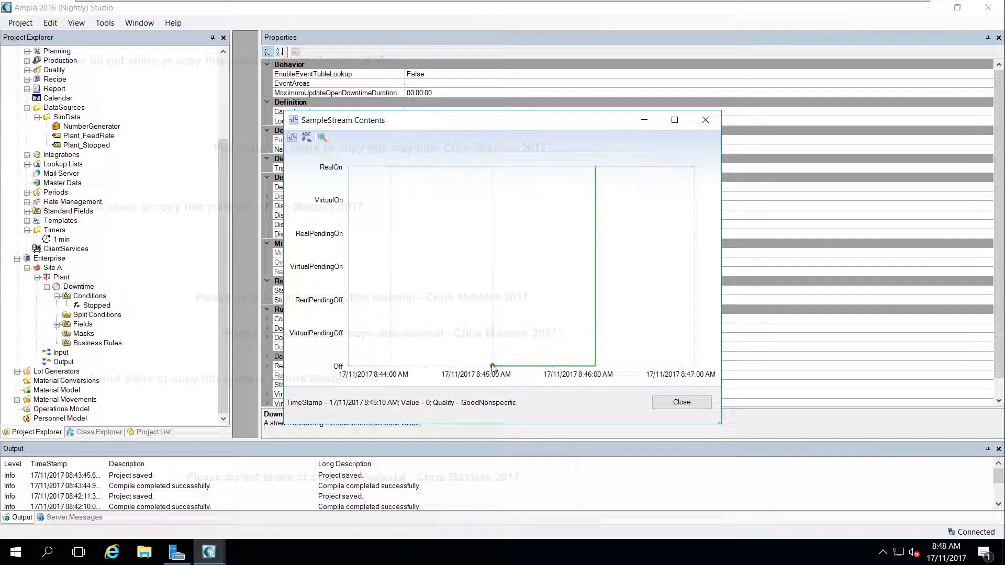
mouse_move(493, 366)
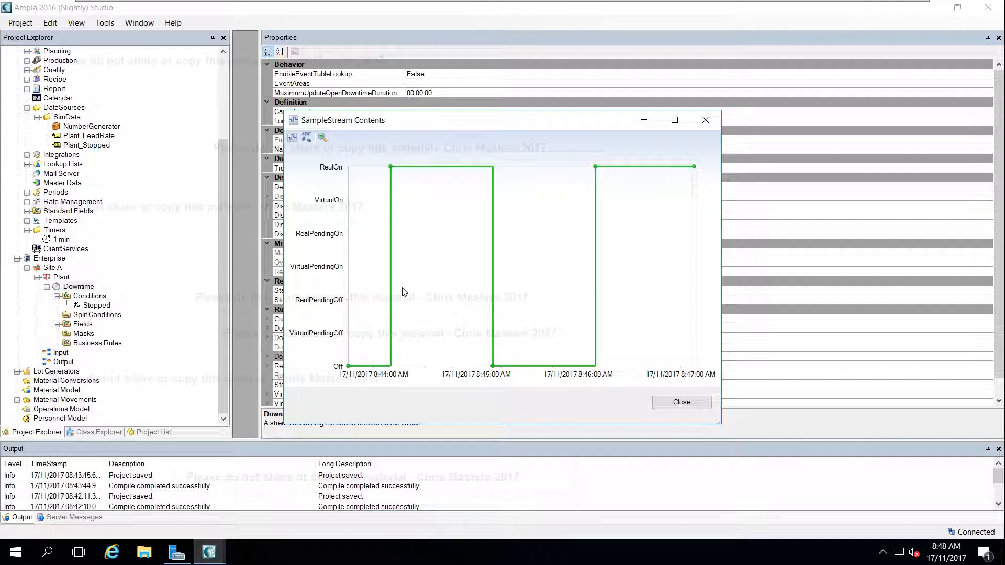
click(706, 120)
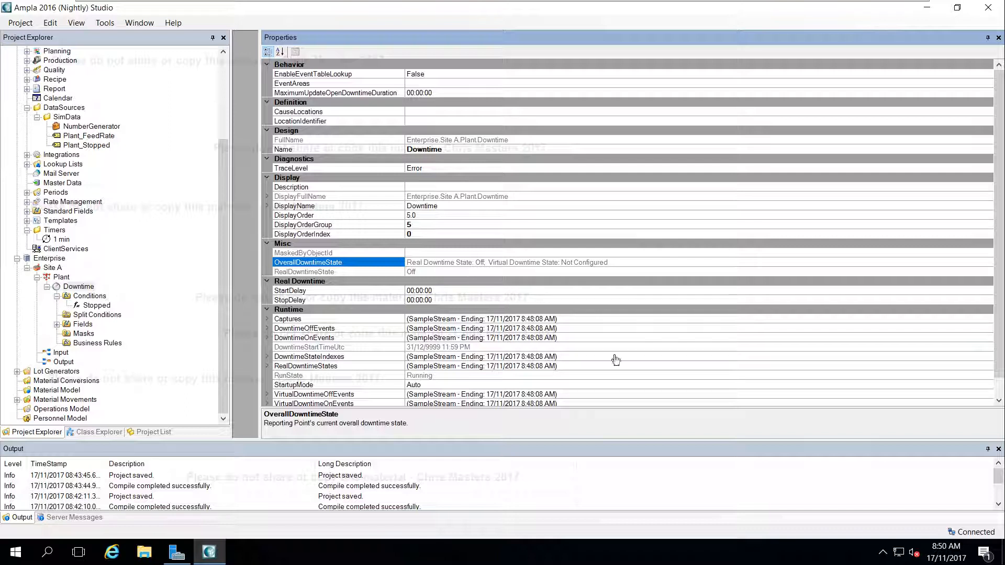
Step: Open Ampla Production Analyst in the browser and log in with the Integrated credential
click(883, 553)
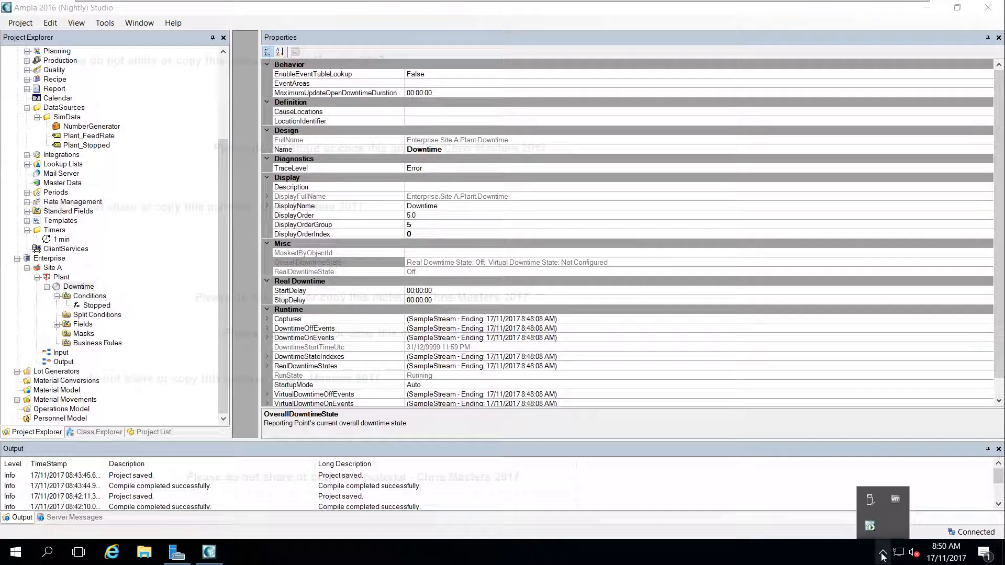
right_click(870, 526)
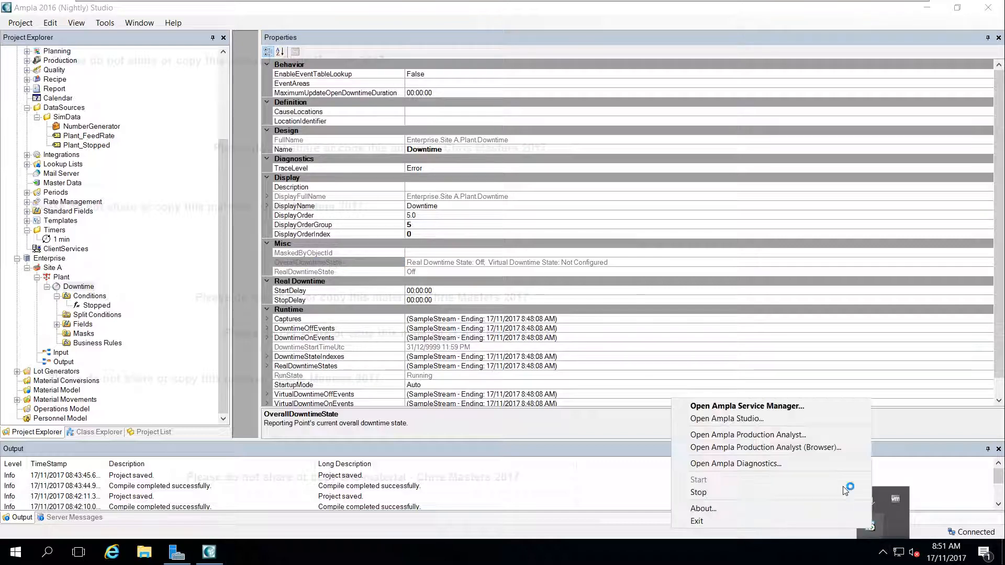
click(822, 448)
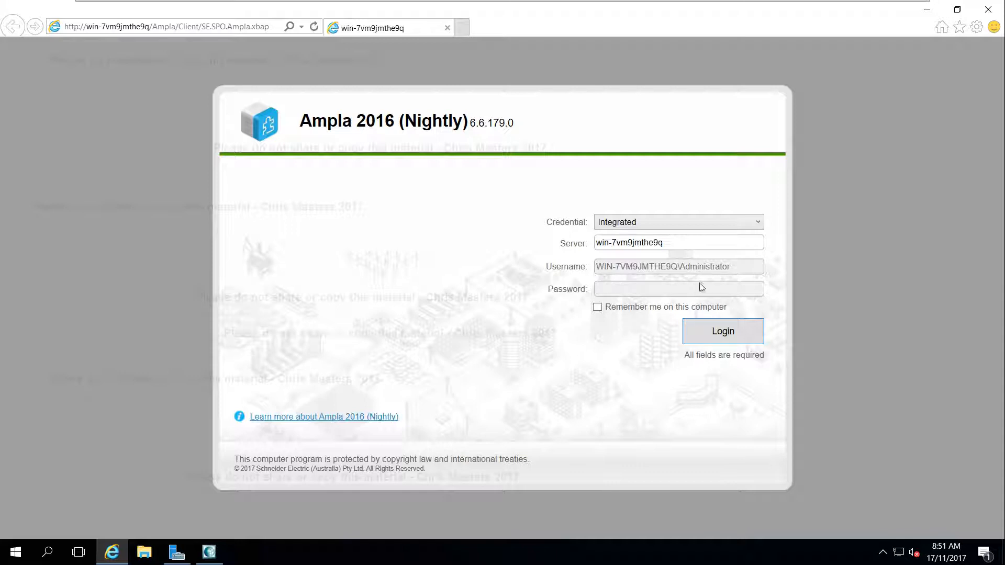
click(726, 329)
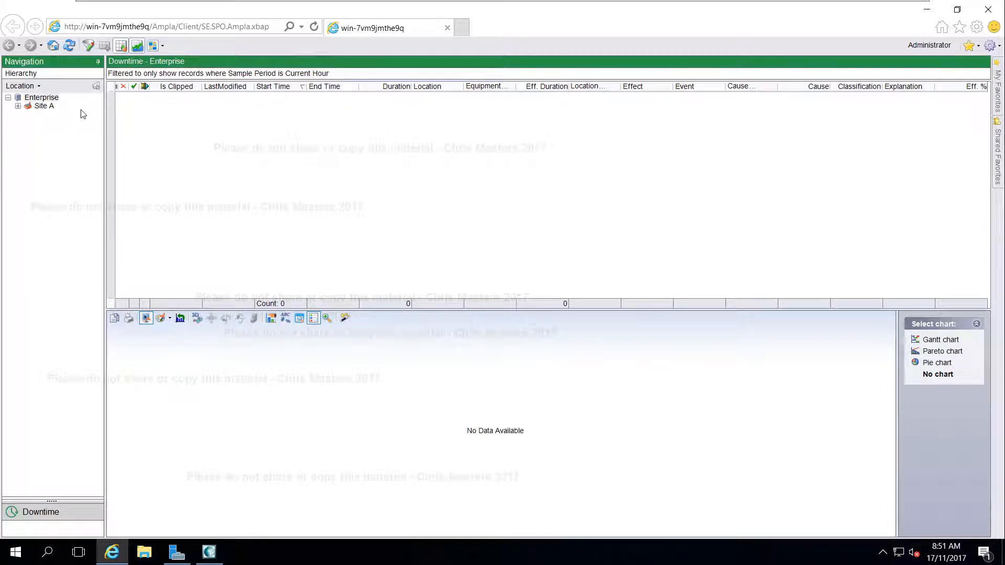
Step: Display the downtime records of the Plant under Site A and widen the LastModified, Start Time, End Time and Location columns
click(18, 106)
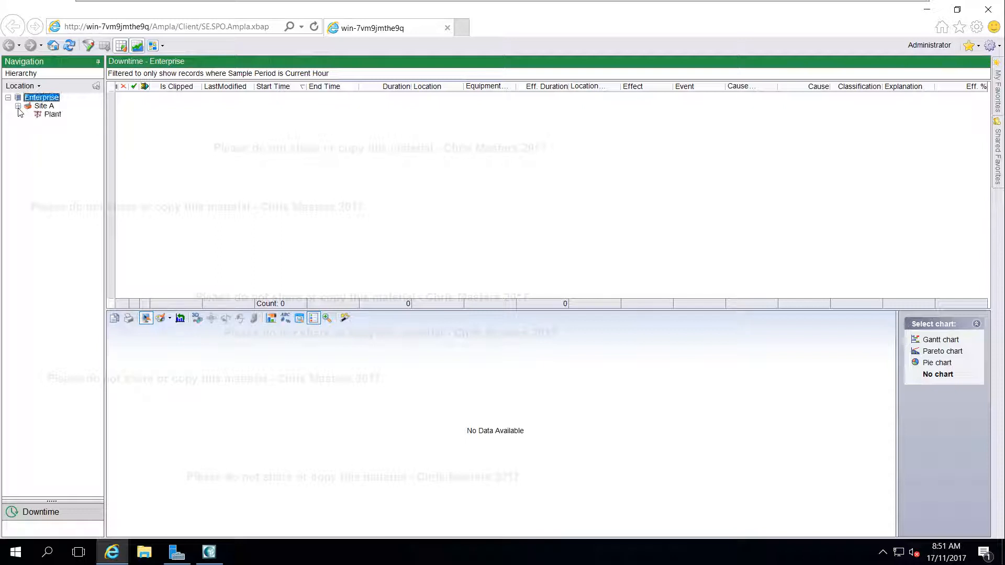
click(52, 115)
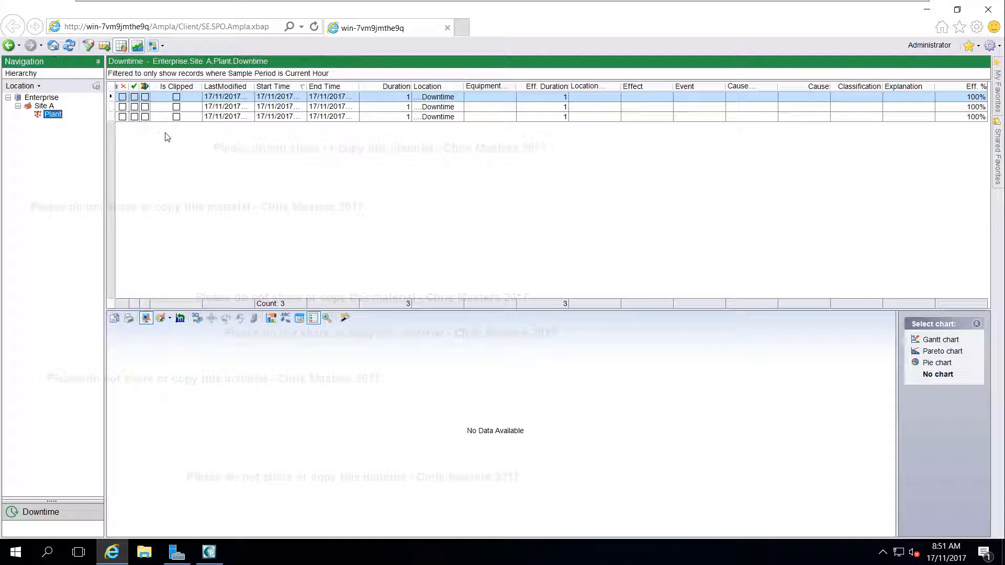
double_click(255, 97)
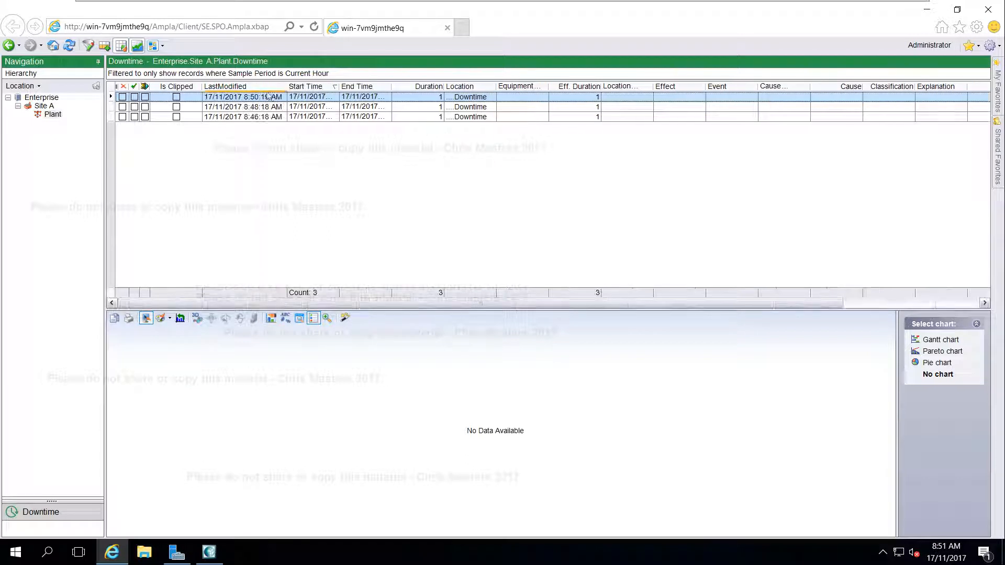
double_click(337, 87)
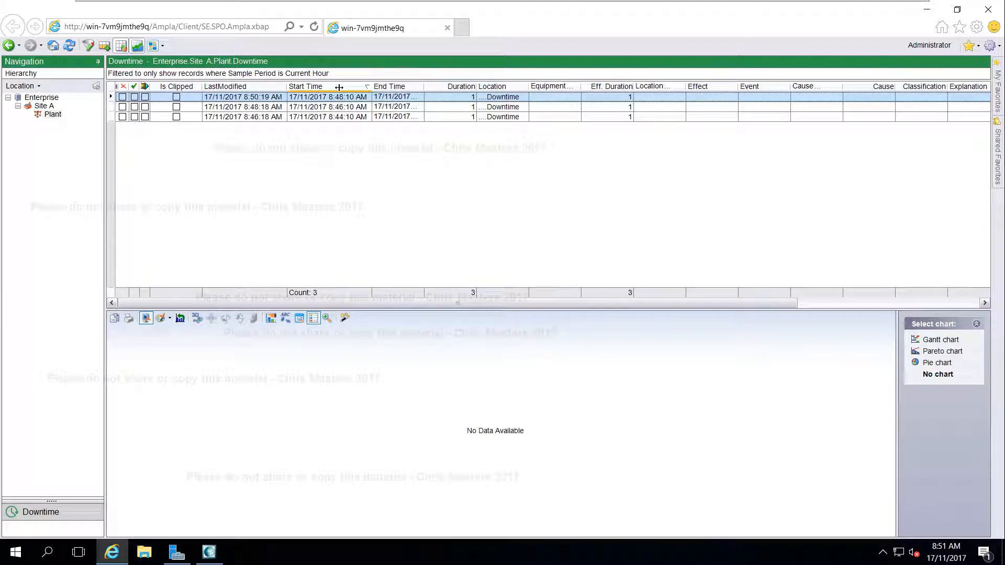
double_click(424, 87)
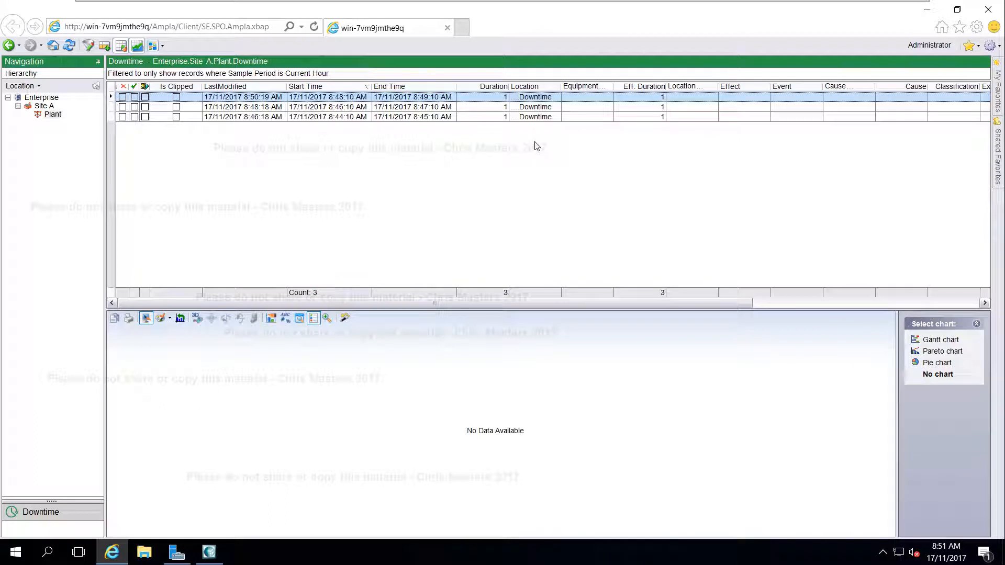
double_click(561, 87)
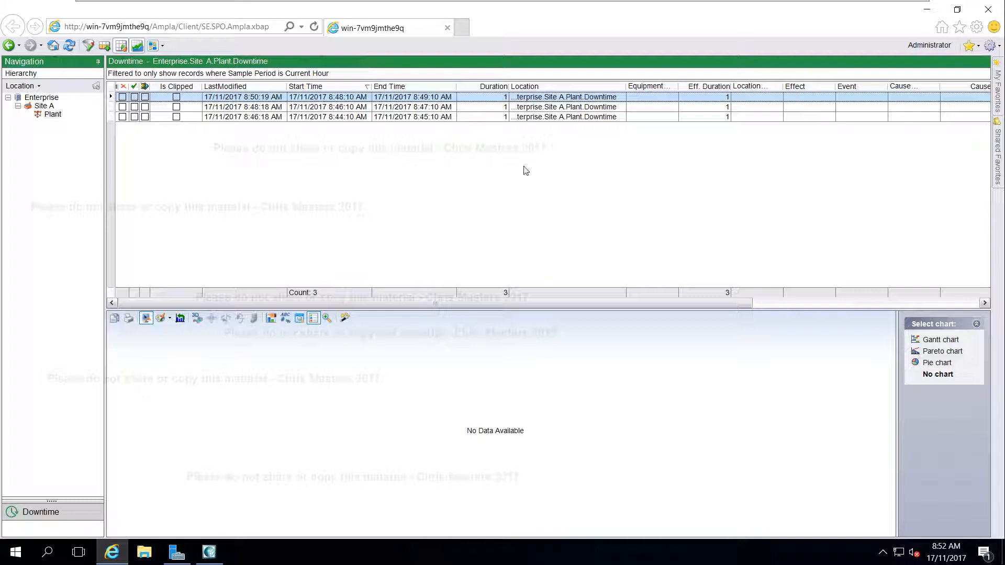
Step: Show the Plant's downtime records as a Gantt chart and make the record grid slightly taller
click(944, 342)
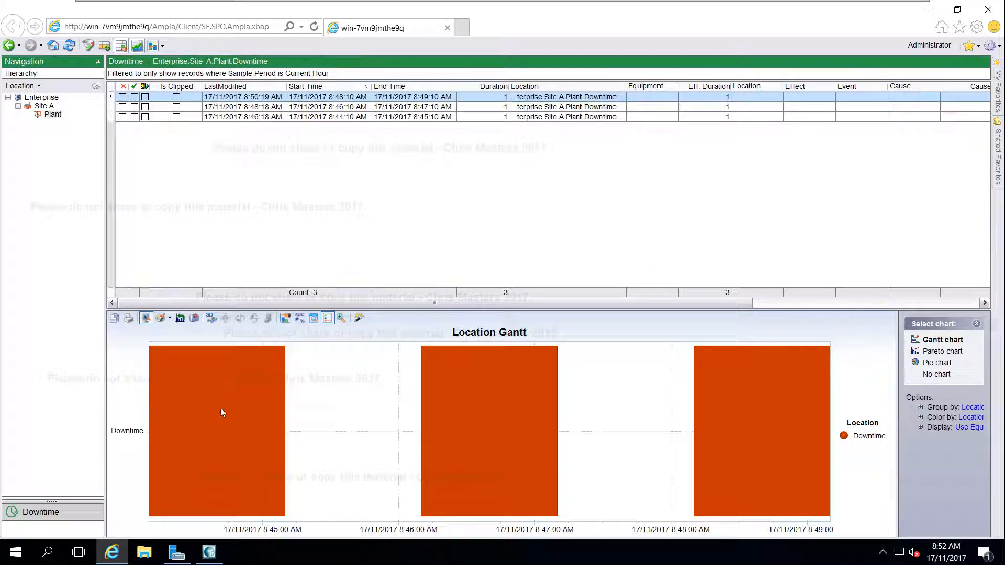
mouse_move(231, 423)
drag(766, 310, 768, 321)
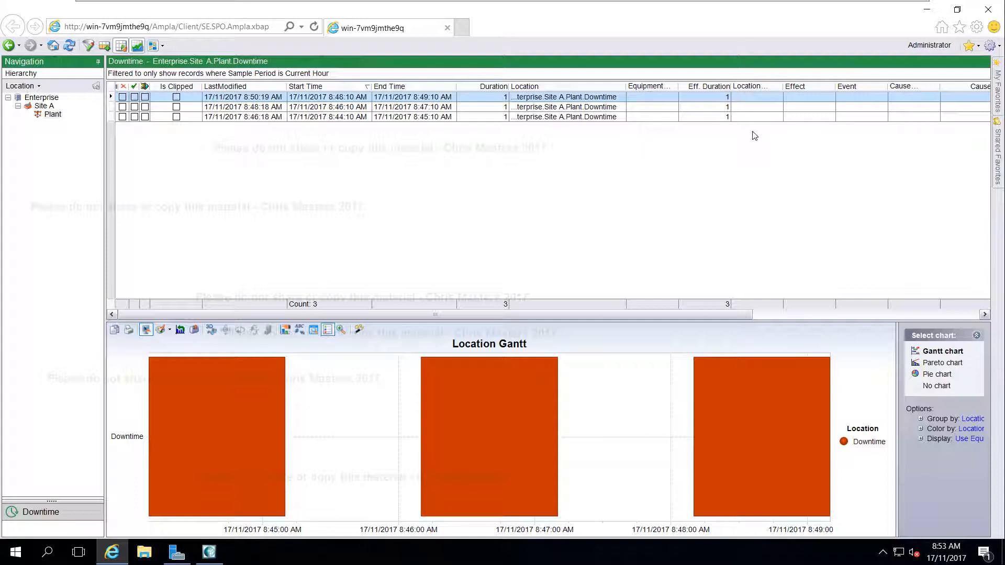
Step: Open the most recent Plant downtime record for editing and review its fields down to Explanation
click(386, 100)
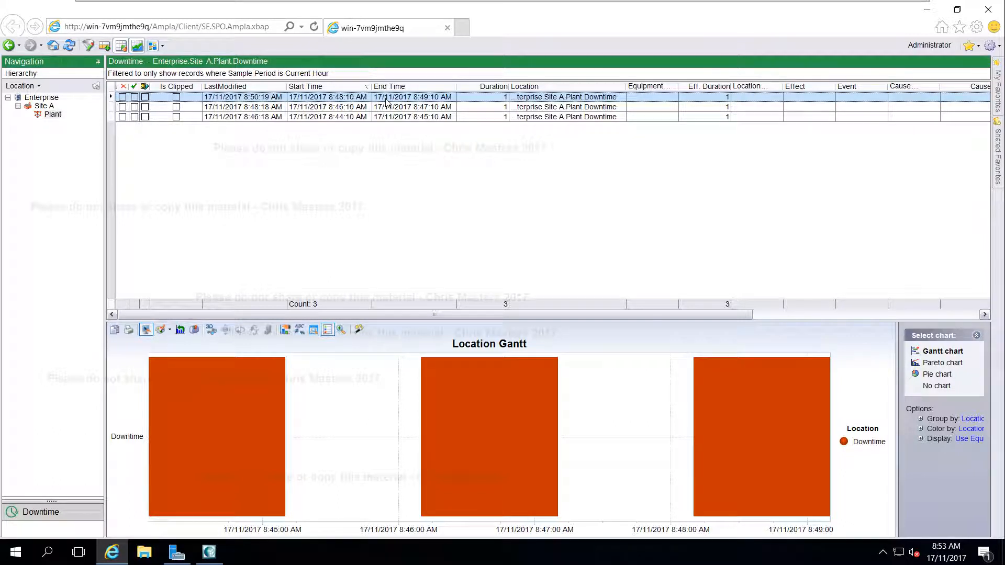
double_click(388, 101)
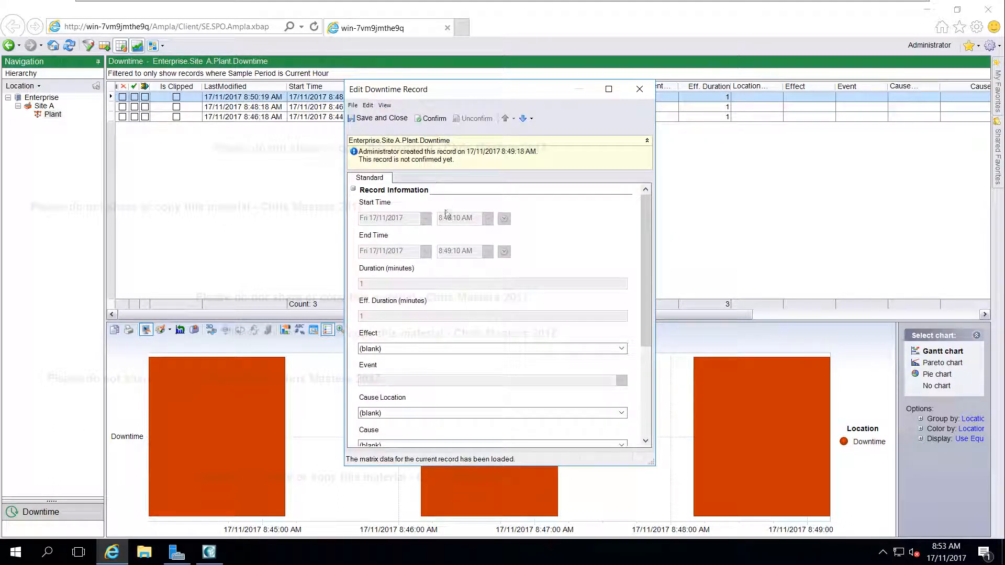
drag(648, 328, 657, 437)
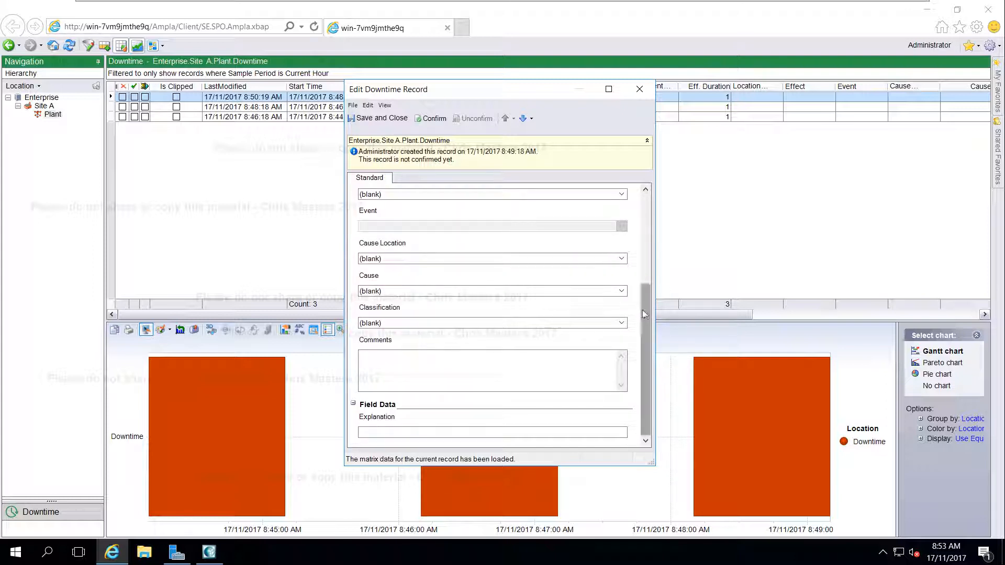
drag(644, 308, 659, 361)
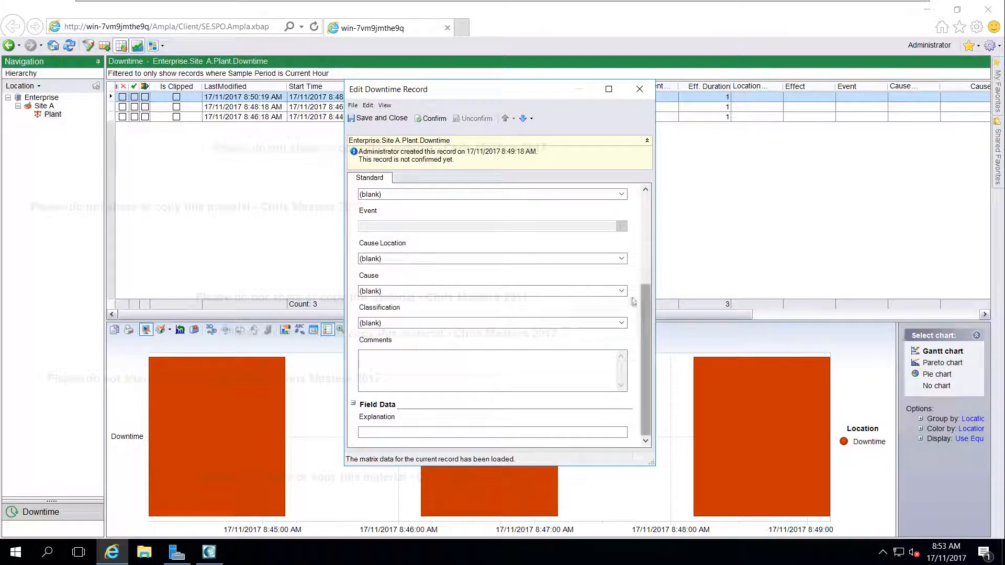
Step: Check the choices offered for Cause Location under Site A, Cause and Classification in the downtime record
click(492, 259)
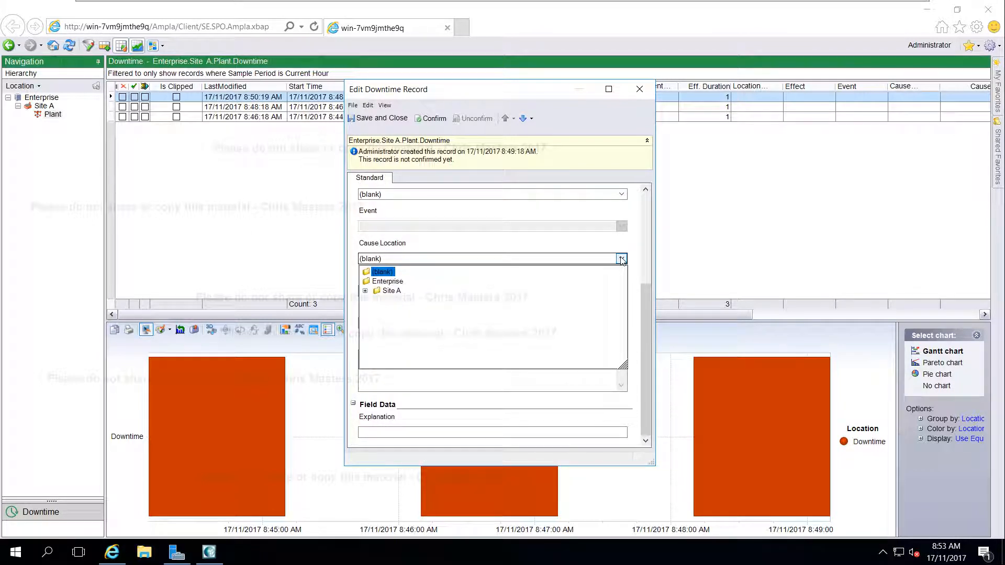
click(366, 291)
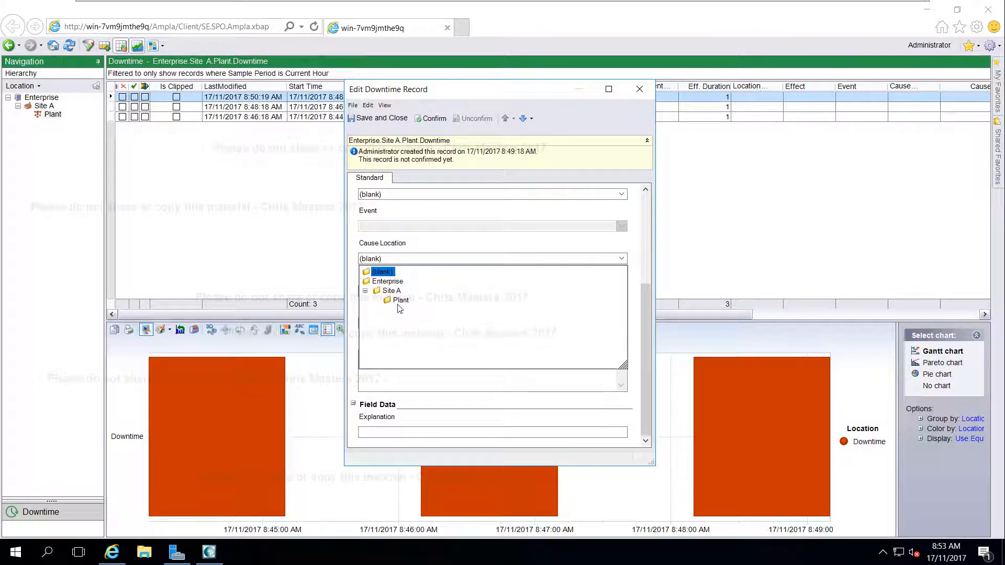
click(621, 258)
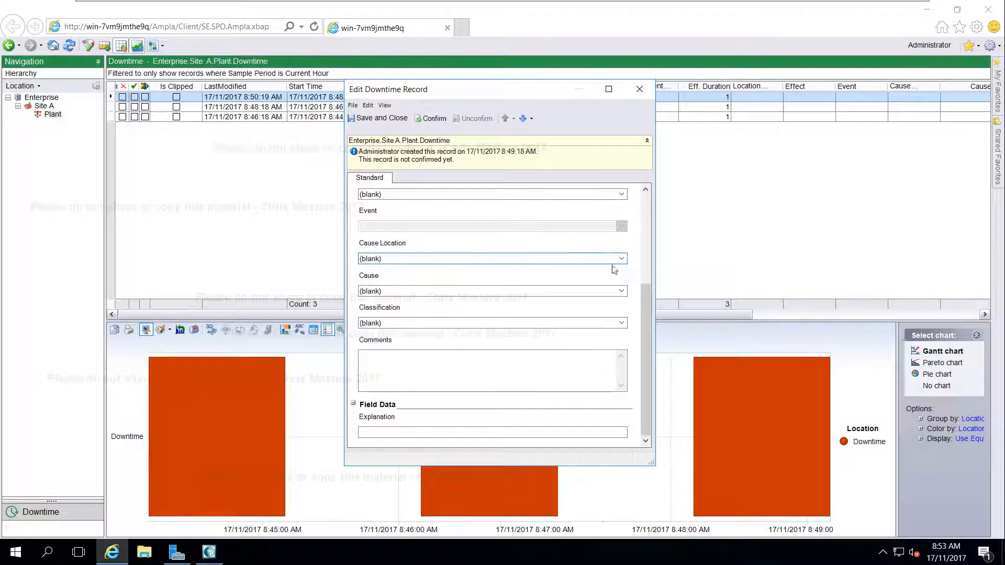
click(622, 291)
click(621, 292)
click(621, 323)
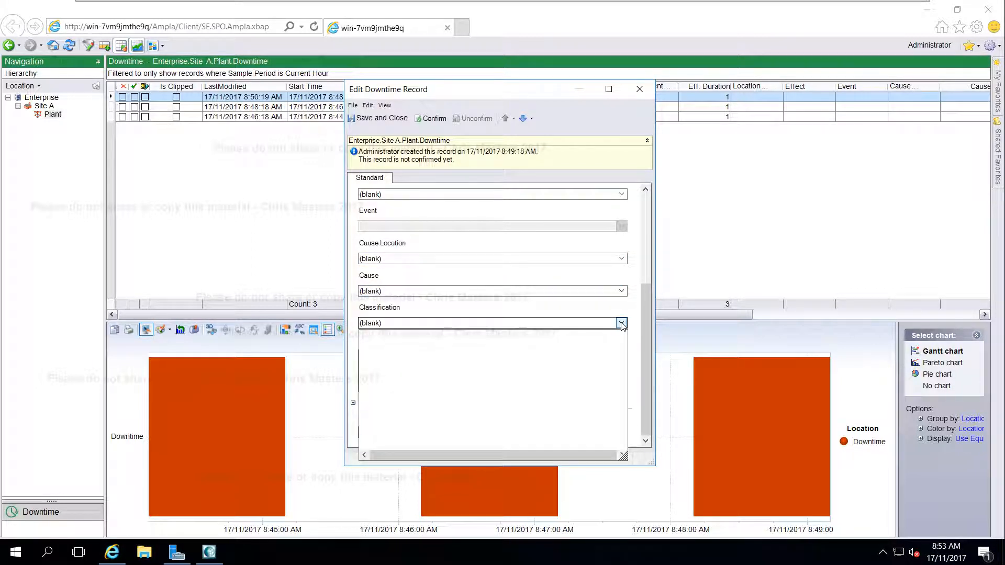
click(621, 323)
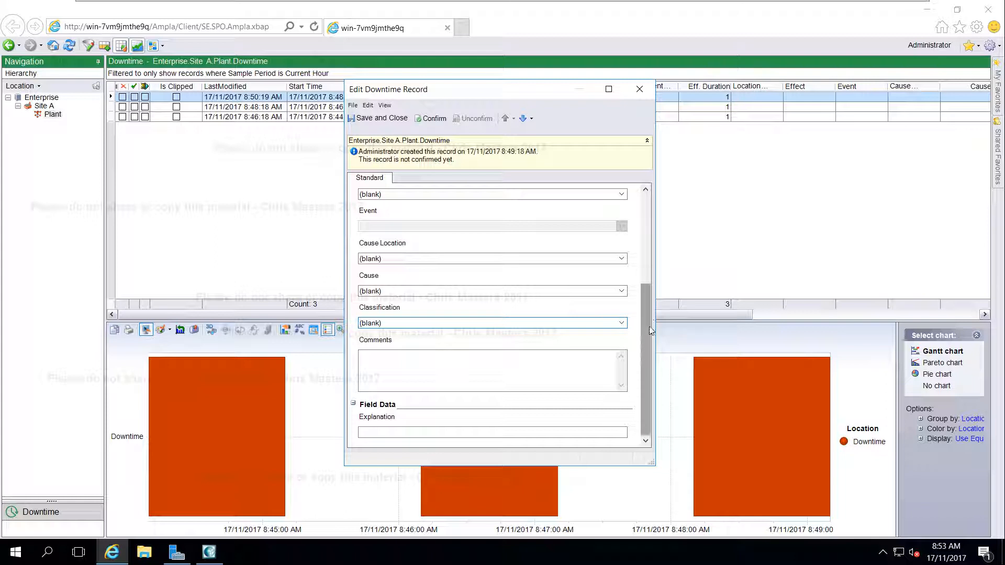